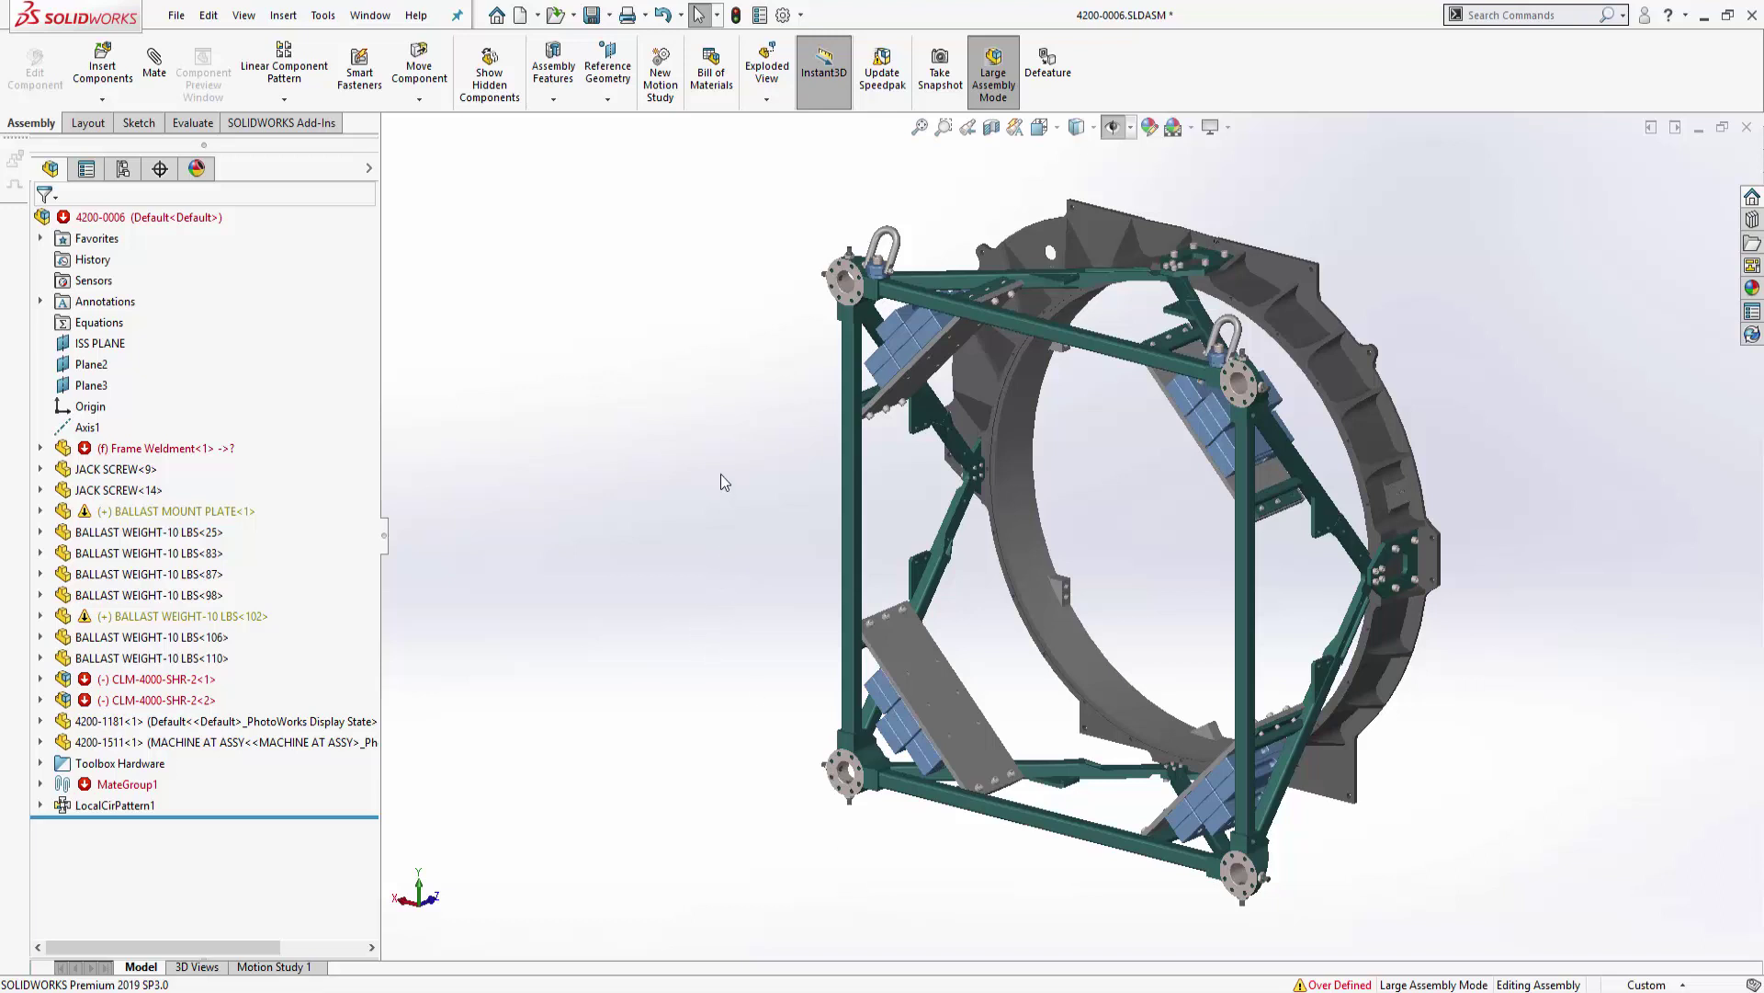
# Orbit and zoom the assembly to inspect it from several sides, including inside the ring
pyautogui.moveTo(772, 479); pyautogui.dragTo(687, 320, button='middle')
pyautogui.moveTo(983, 548); pyautogui.dragTo(956, 275, button='middle')
pyautogui.moveTo(1144, 703); pyautogui.dragTo(1061, 501, button='middle')
pyautogui.scroll(-3, 1073, 317)
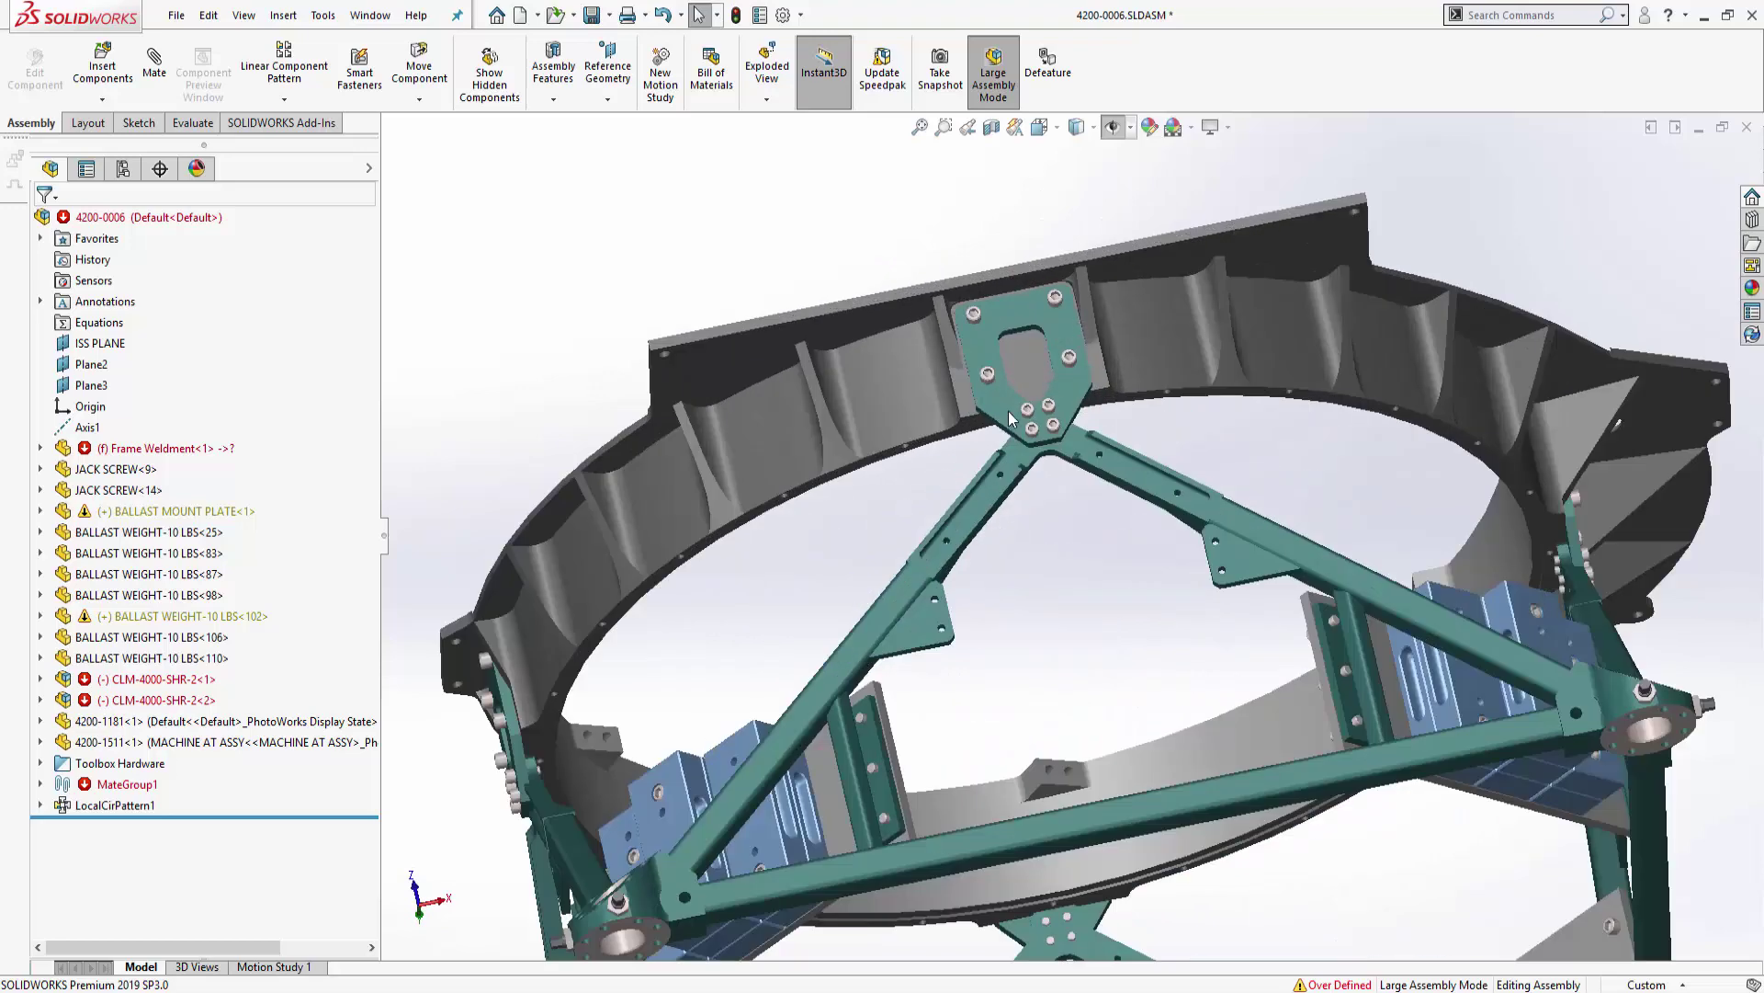
pyautogui.scroll(-5, 1034, 355)
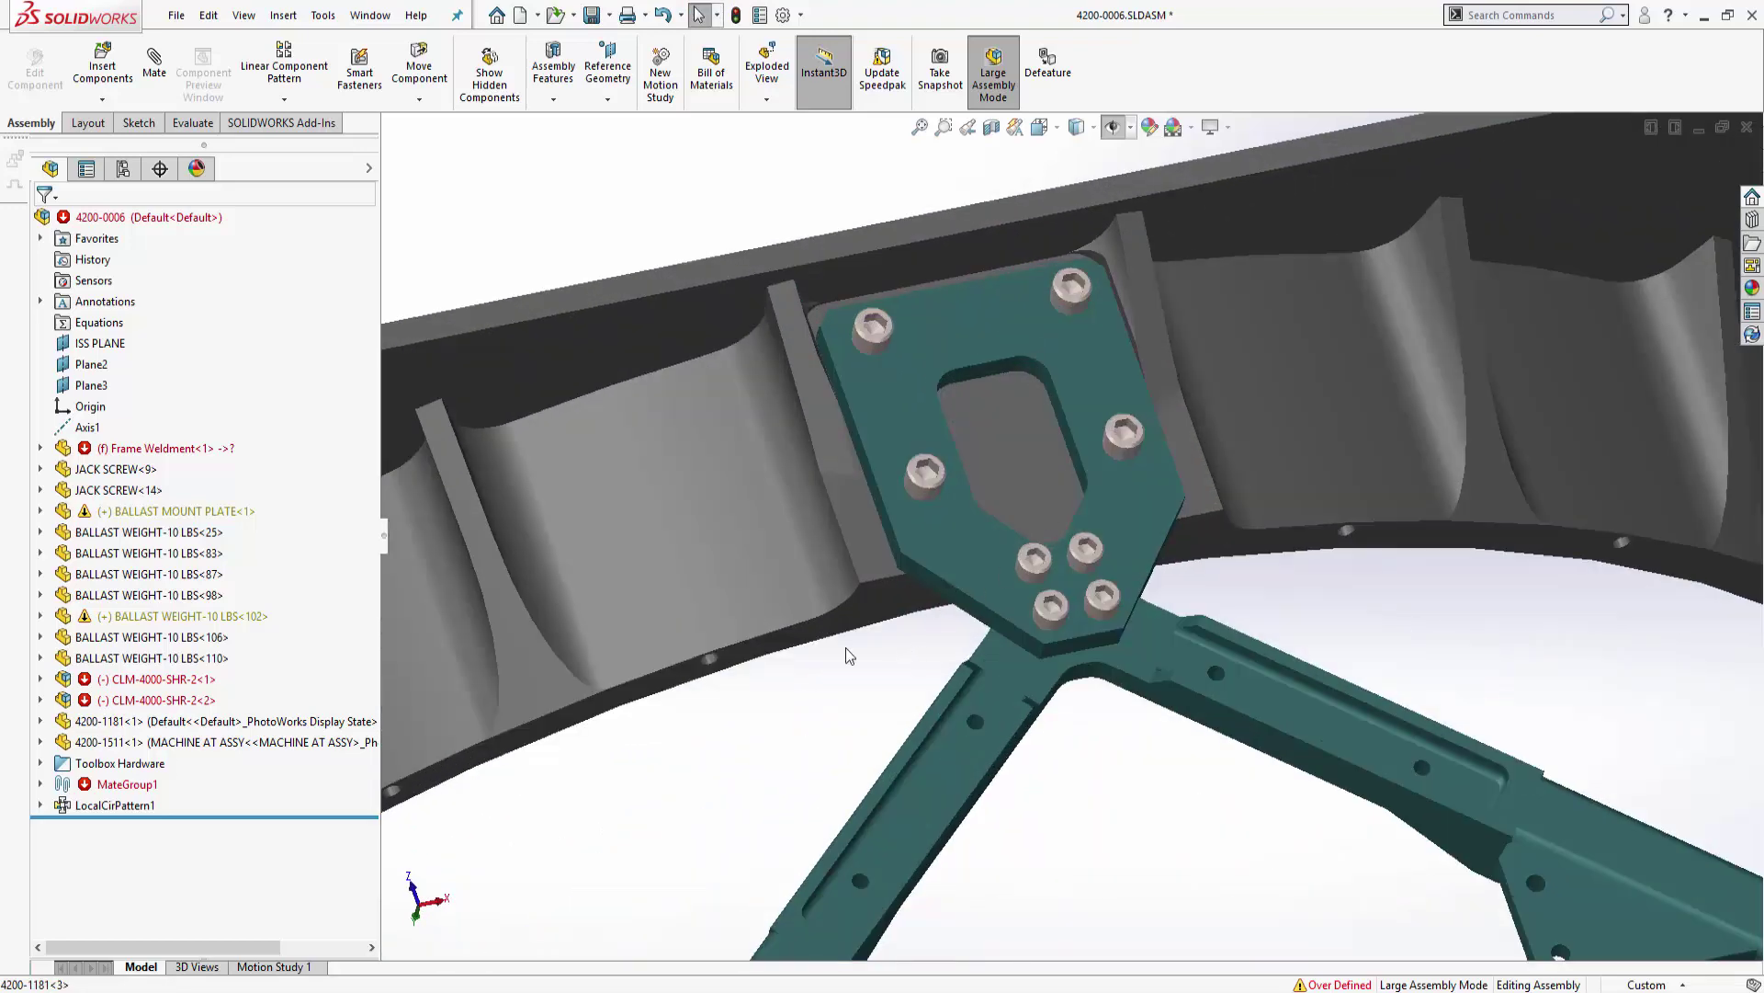
pyautogui.scroll(8, 840, 669)
pyautogui.scroll(-3, 829, 802)
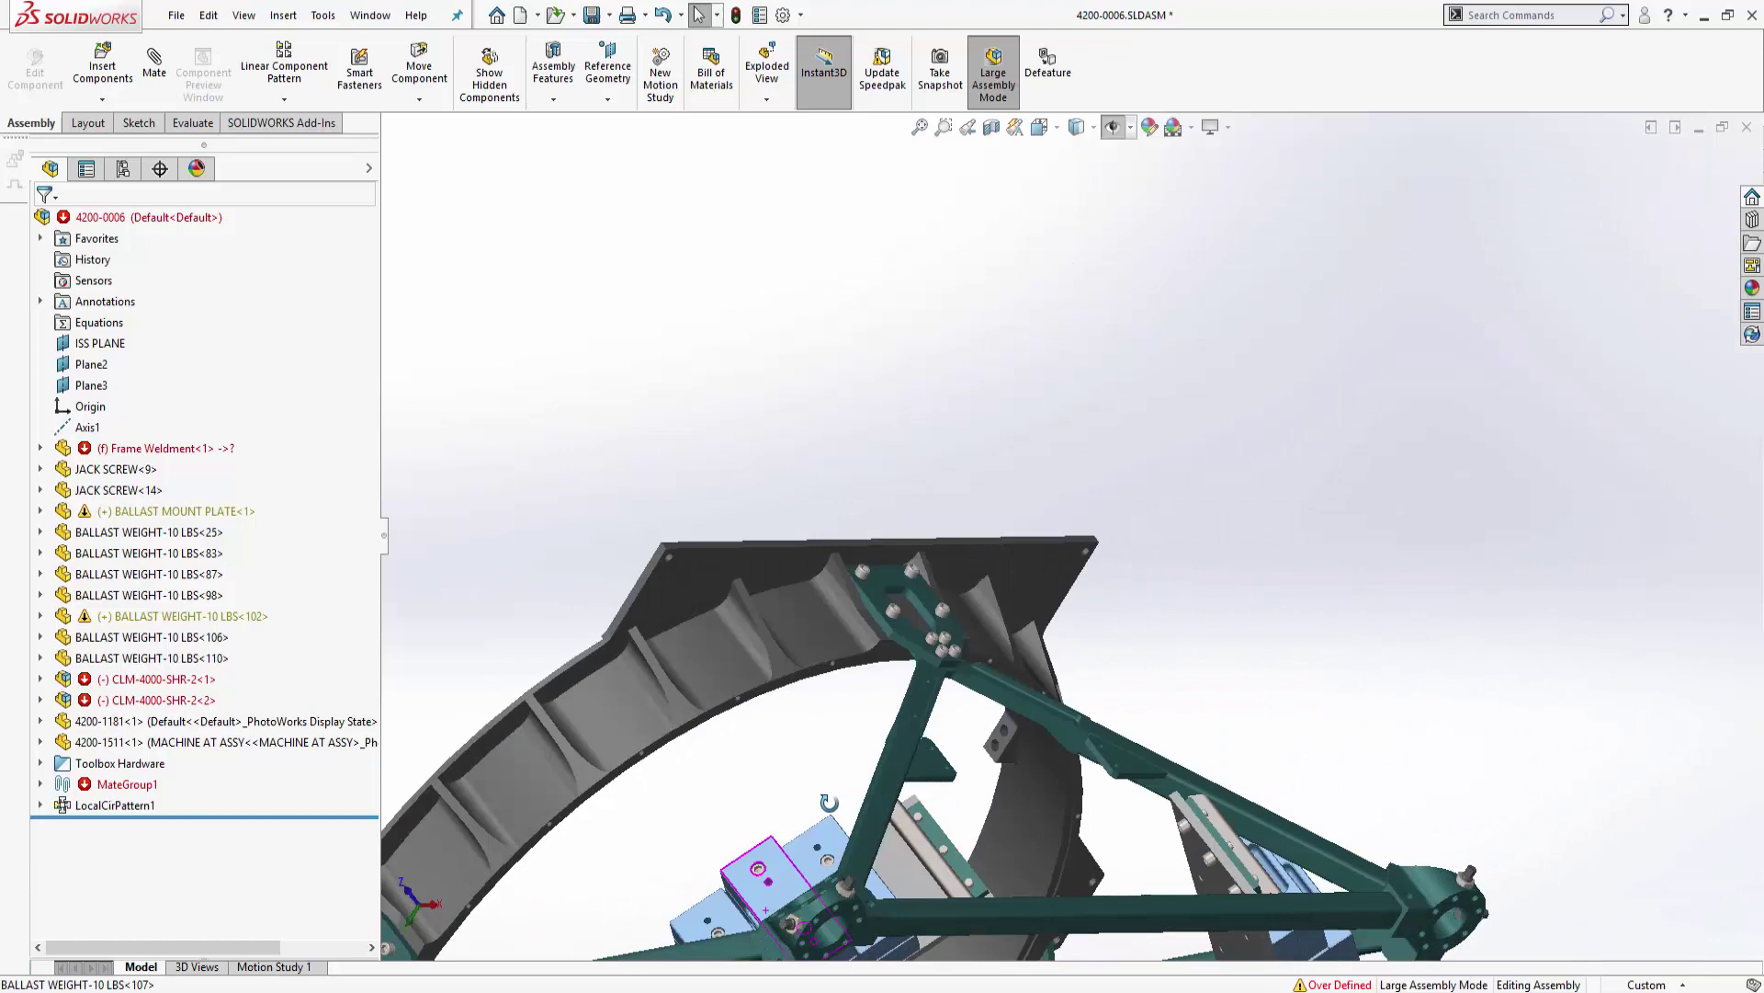
pyautogui.scroll(5, 880, 857)
pyautogui.scroll(-4, 941, 805)
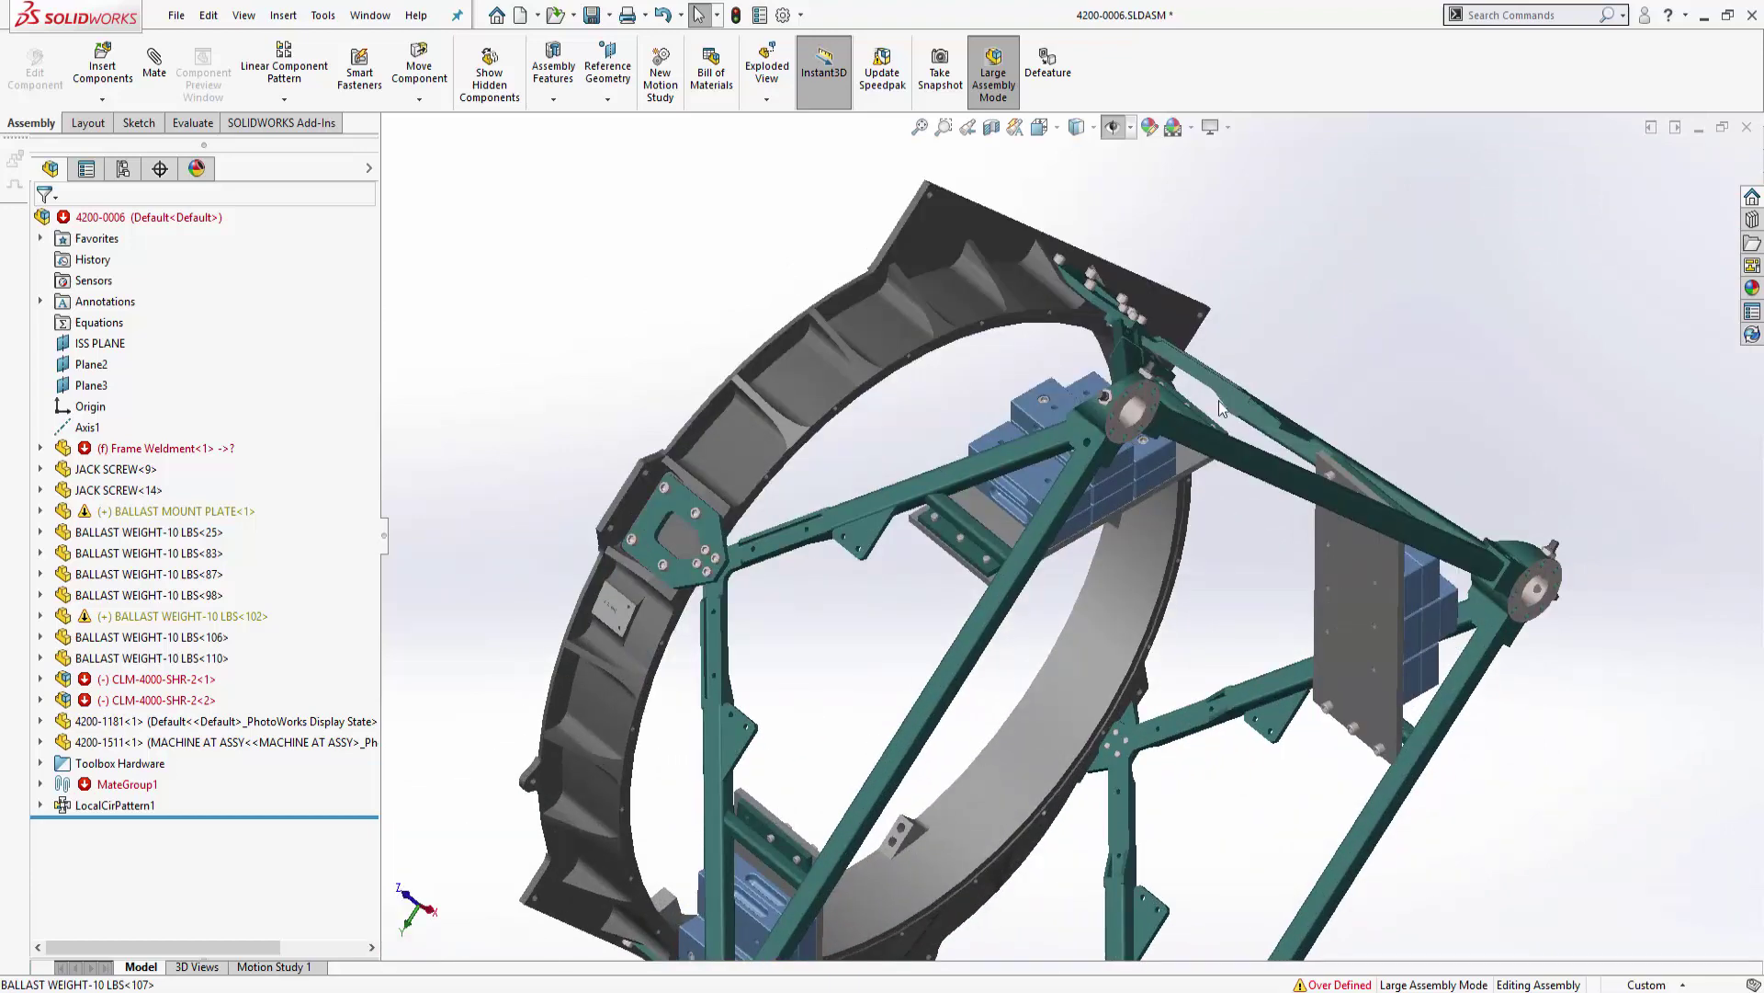
pyautogui.scroll(-5, 1100, 309)
pyautogui.scroll(-3, 774, 673)
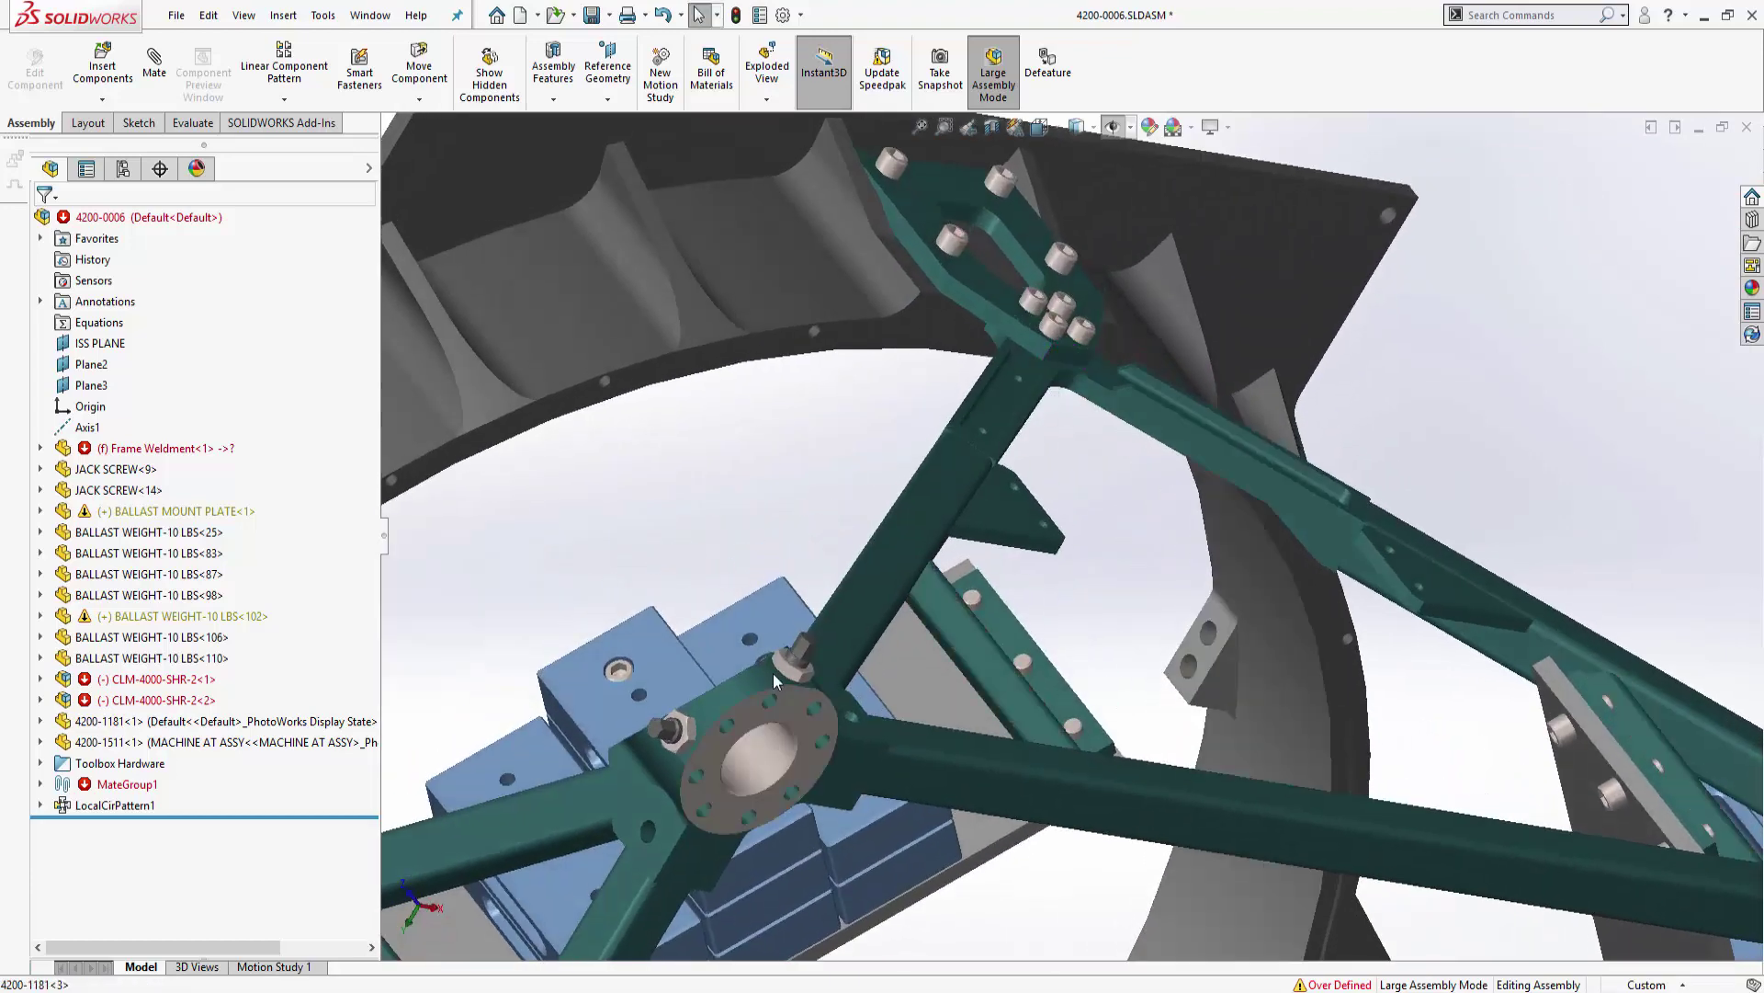
pyautogui.scroll(6, 735, 759)
pyautogui.moveTo(735, 759); pyautogui.dragTo(969, 696, button='middle')
pyautogui.scroll(3, 969, 696)
pyautogui.scroll(-4, 995, 645)
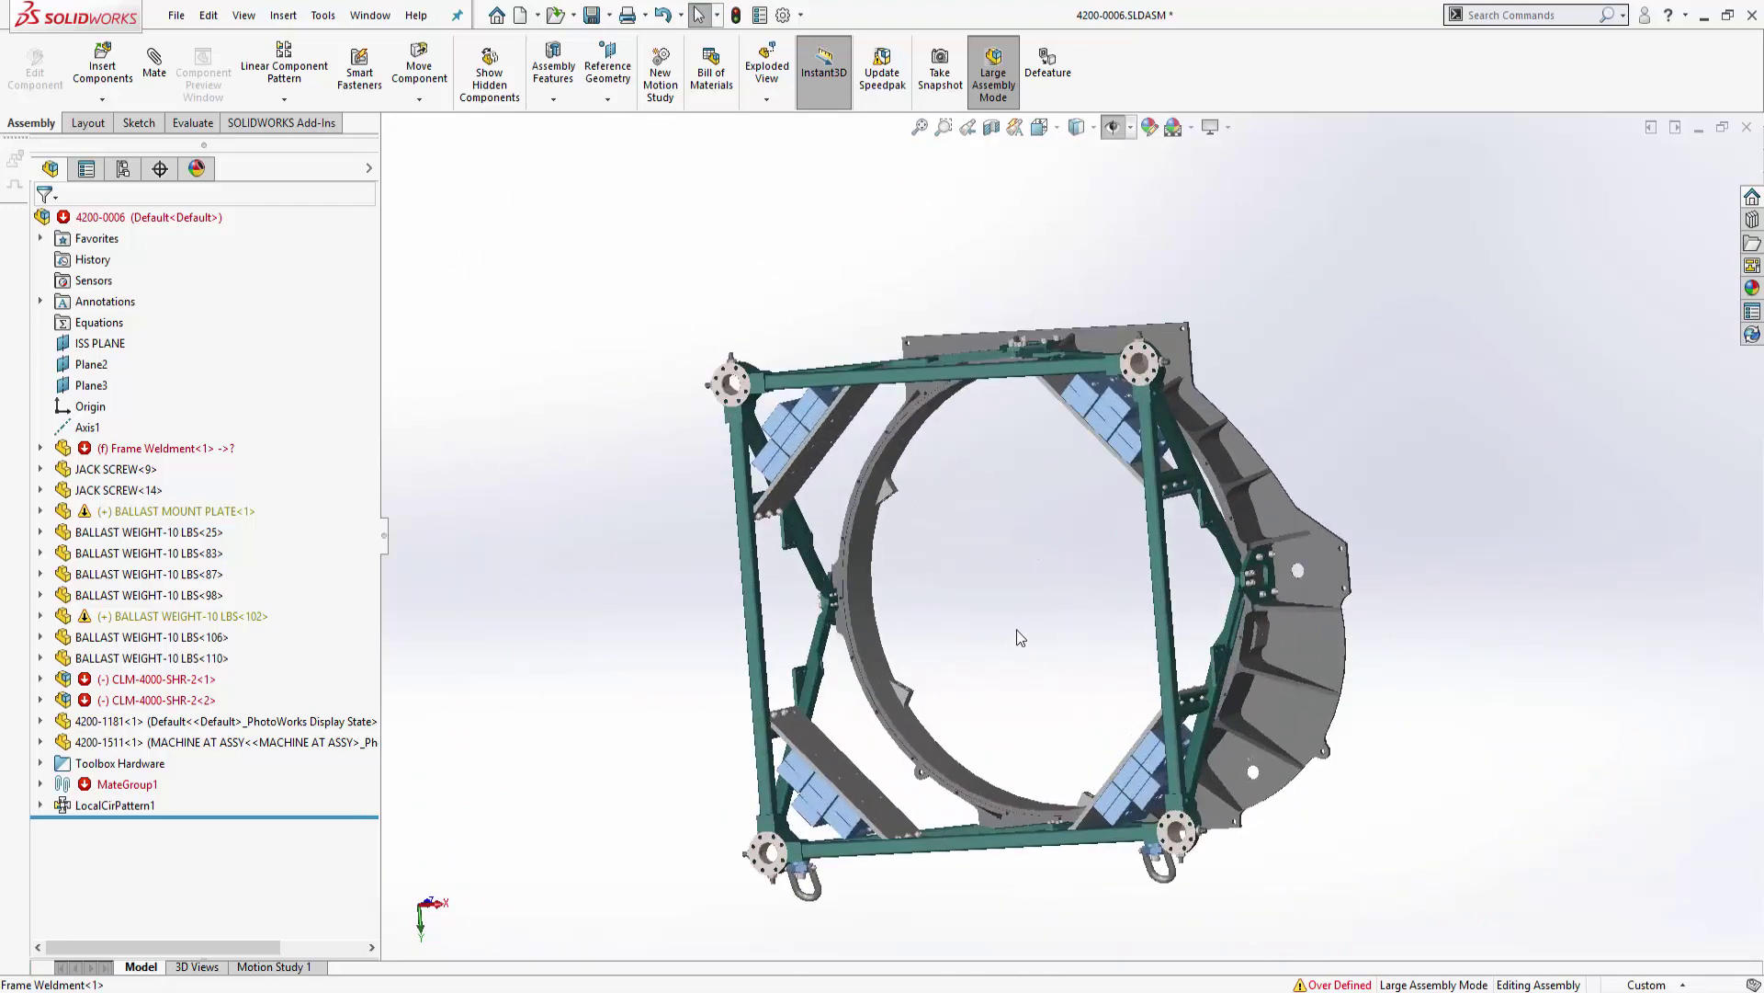
pyautogui.scroll(-2, 1020, 637)
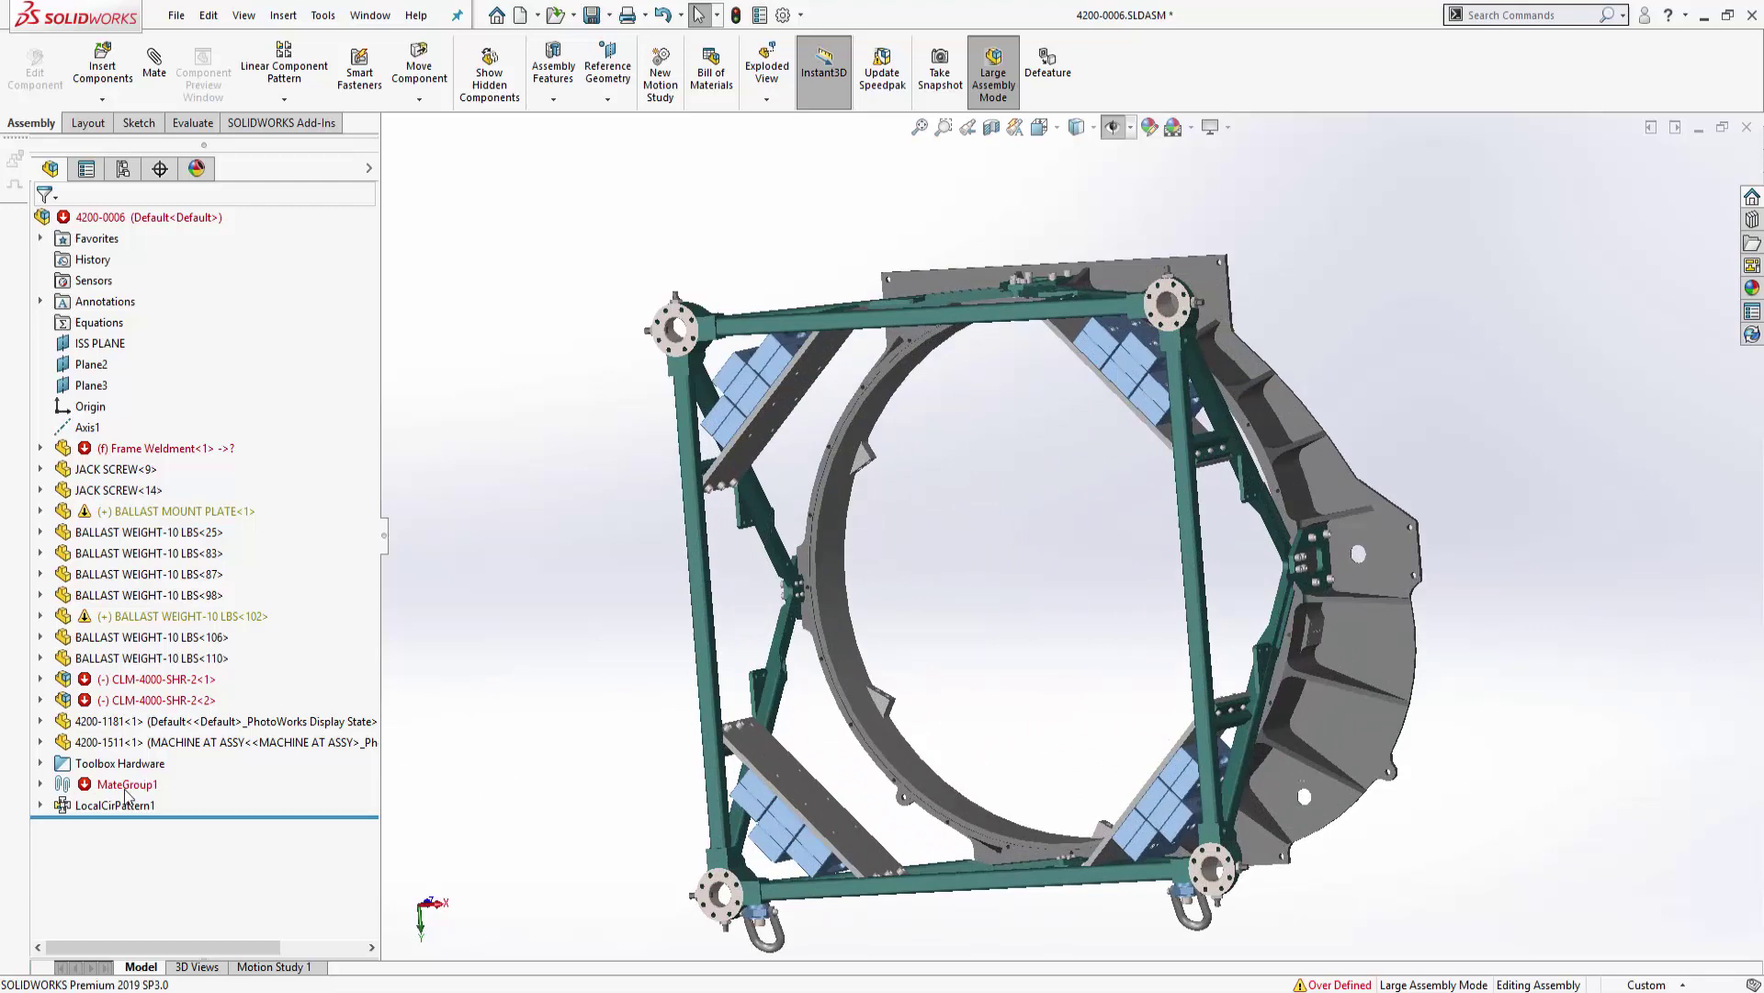
# Expand MateGroup1 and review its mates, with warnings on the ballast parts and CLM-4000-SHR-2 errors
pyautogui.click(41, 784)
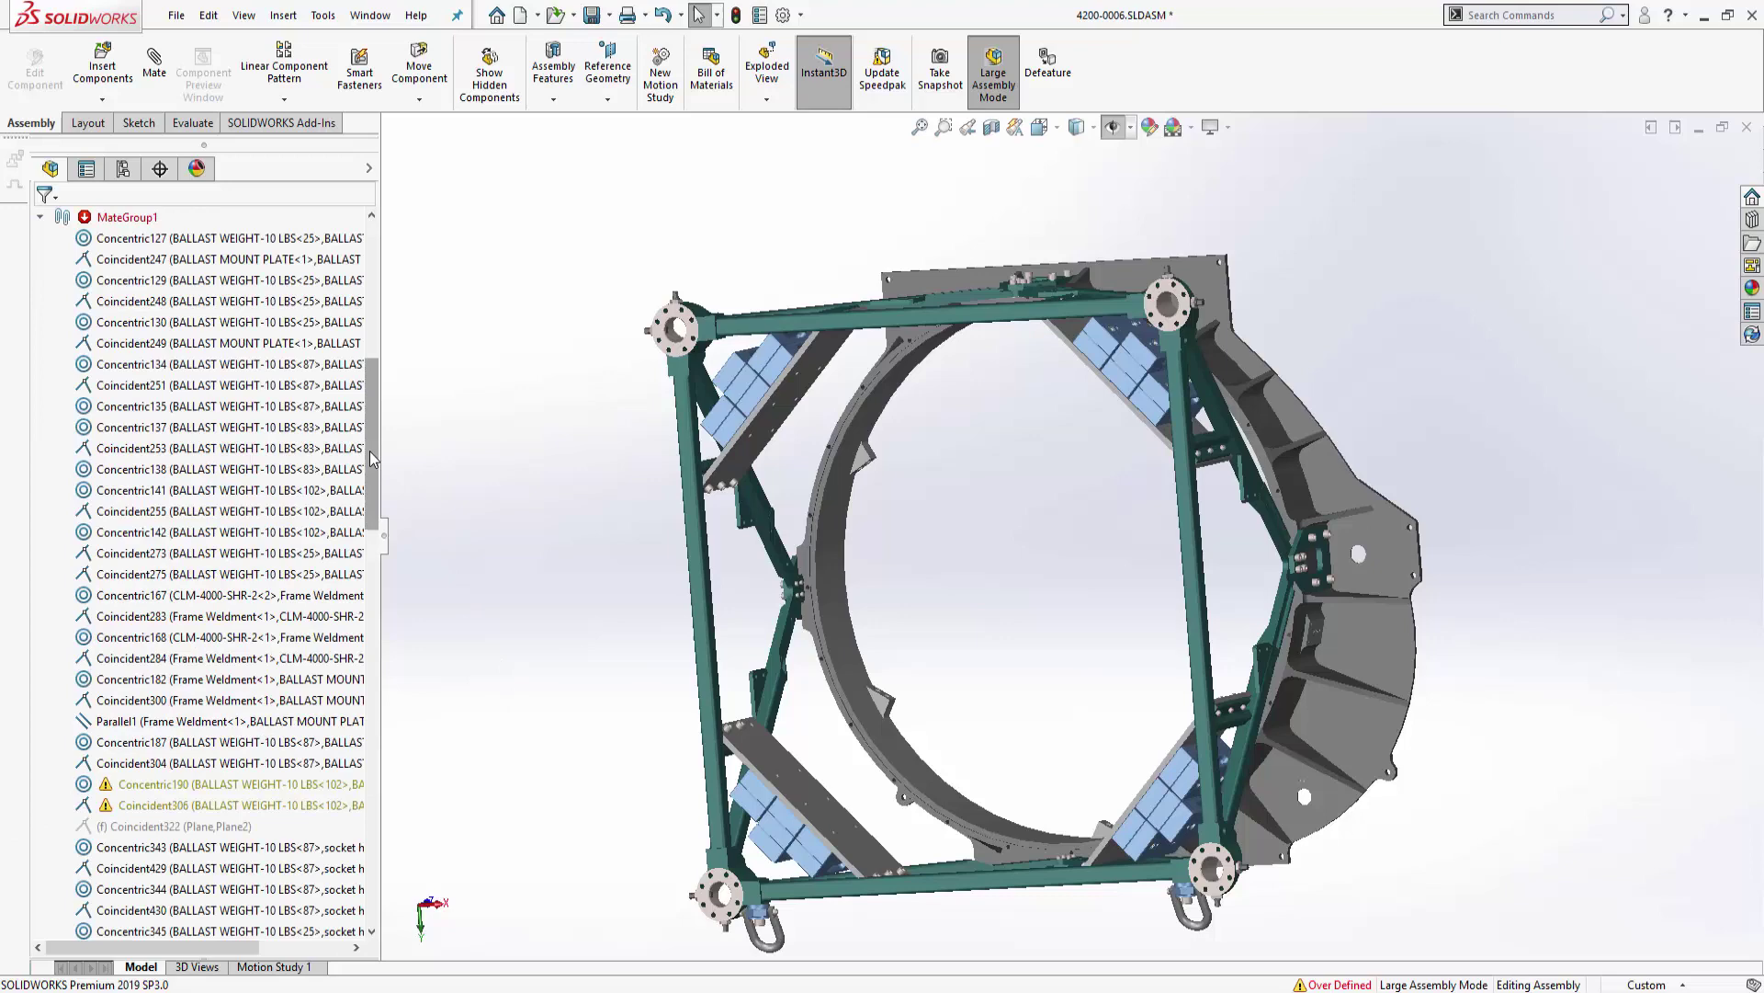
pyautogui.moveTo(369, 451); pyautogui.dragTo(411, 604)
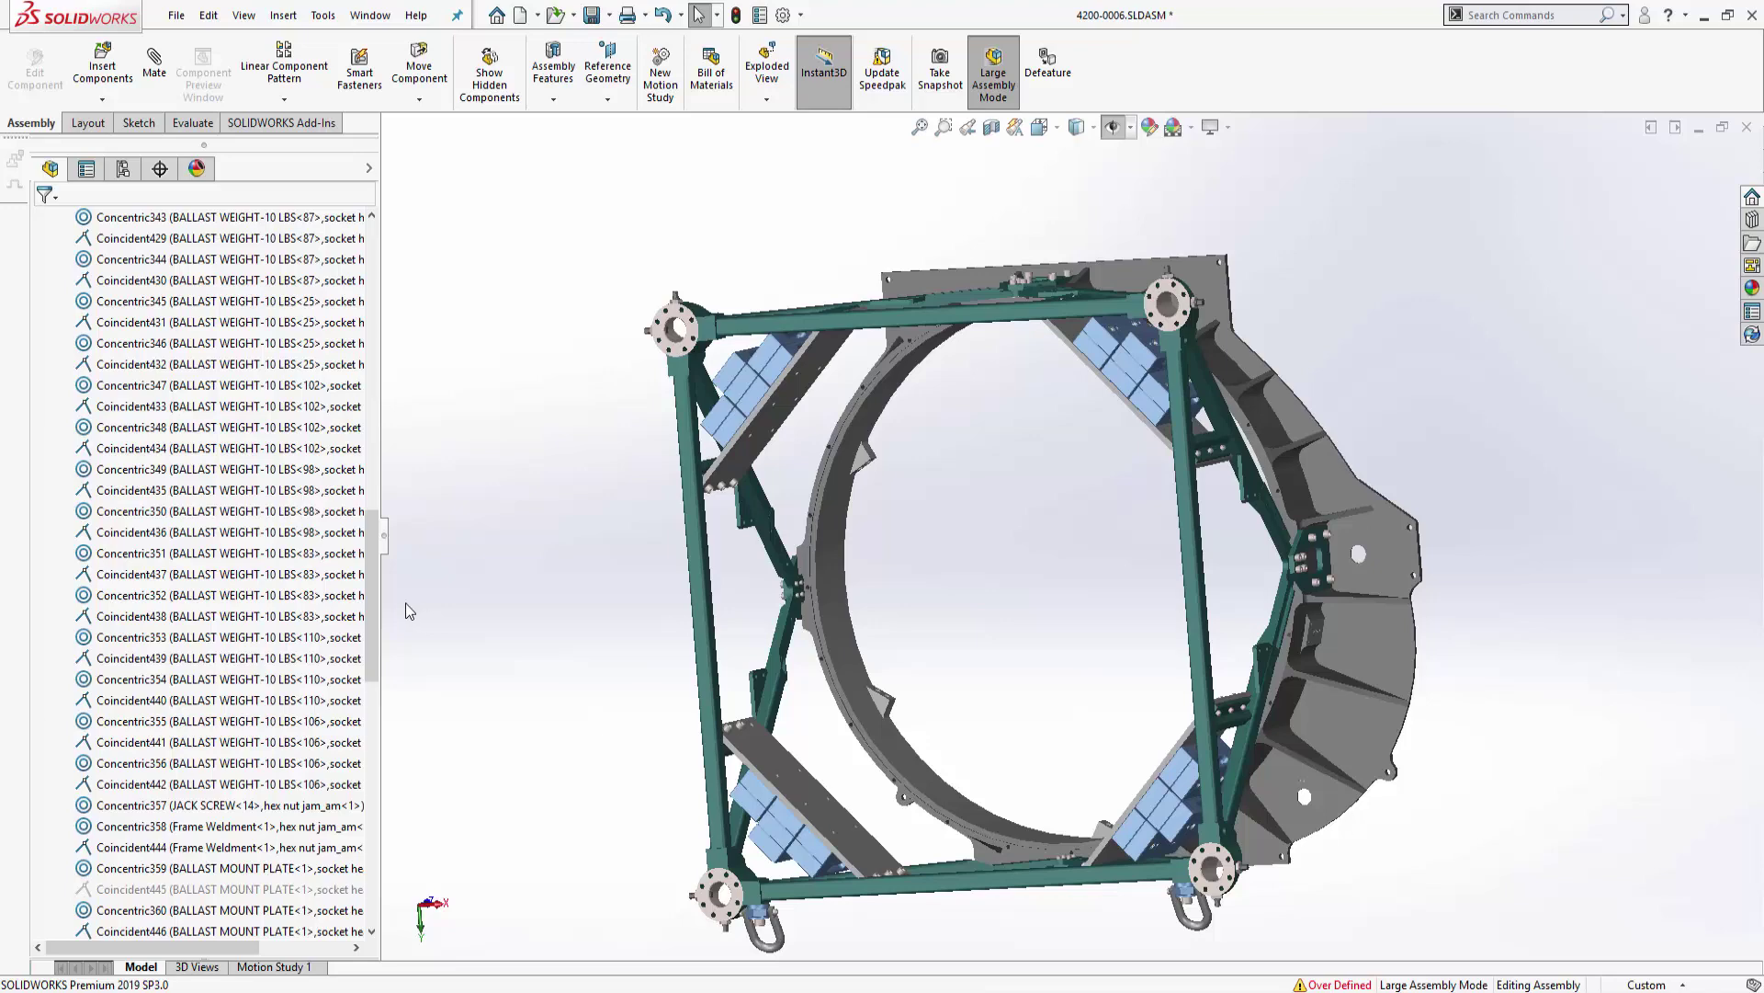
pyautogui.moveTo(372, 582); pyautogui.dragTo(369, 387)
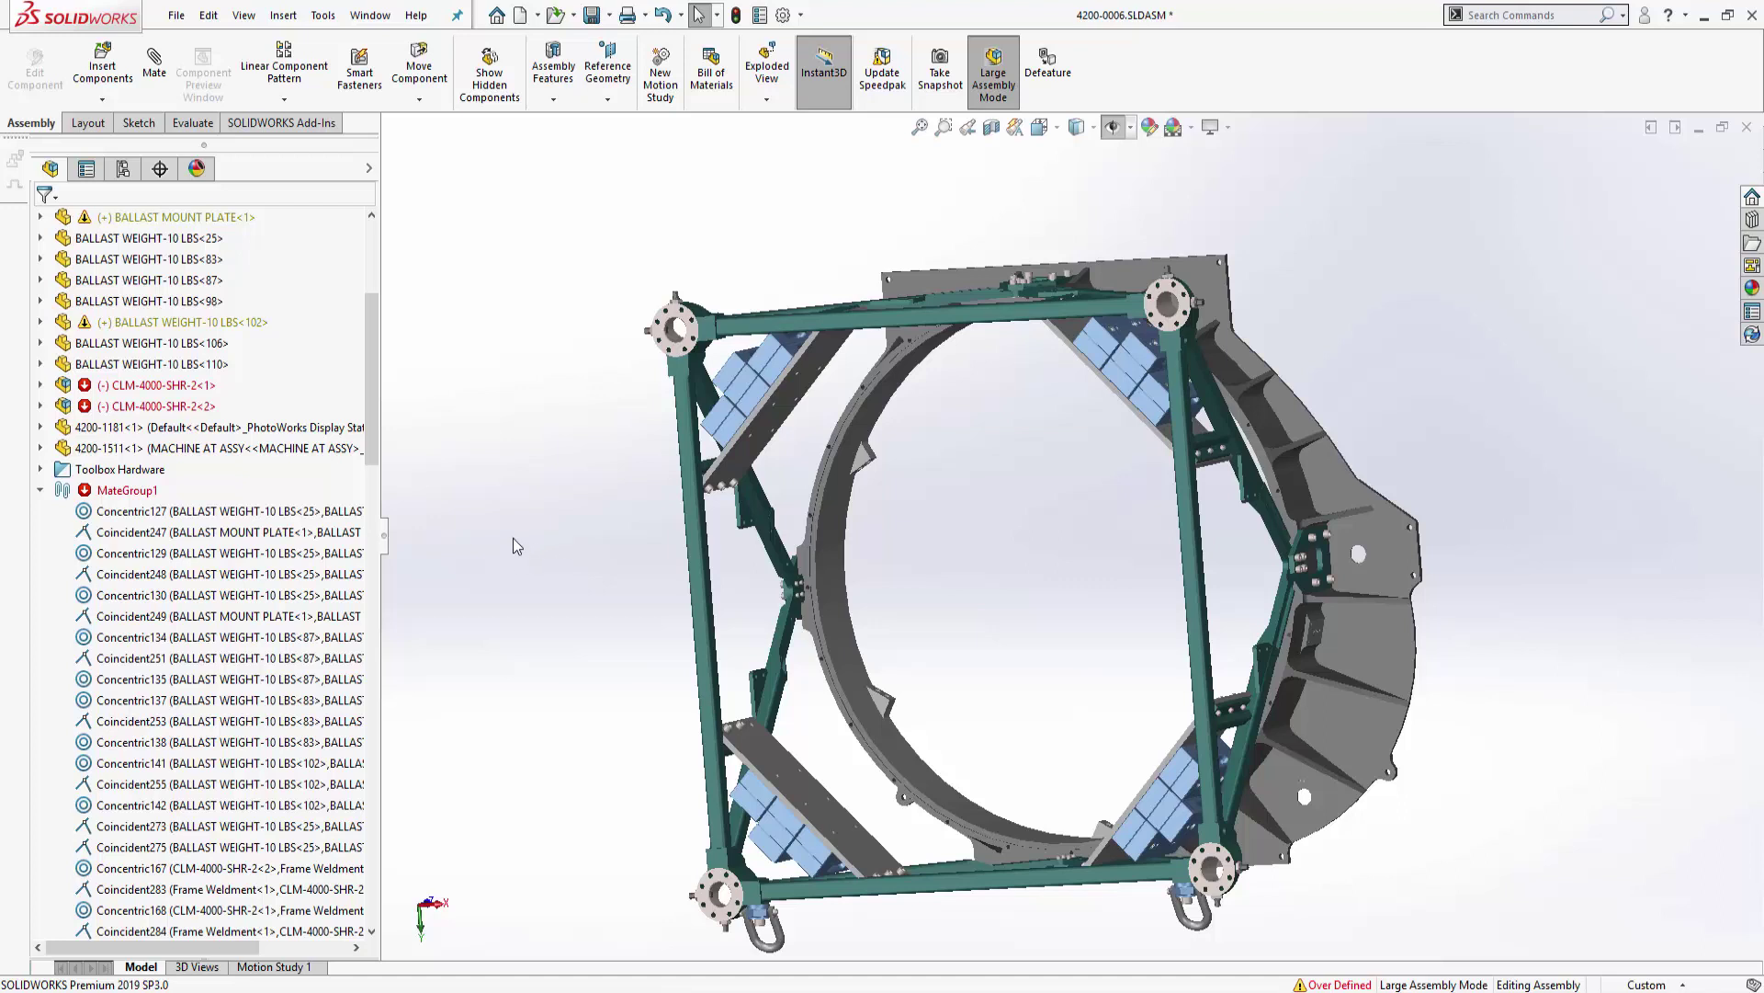
# Group MateGroup1's mates By Status, producing a Solved (99) folder
pyautogui.rightClick(92, 494)
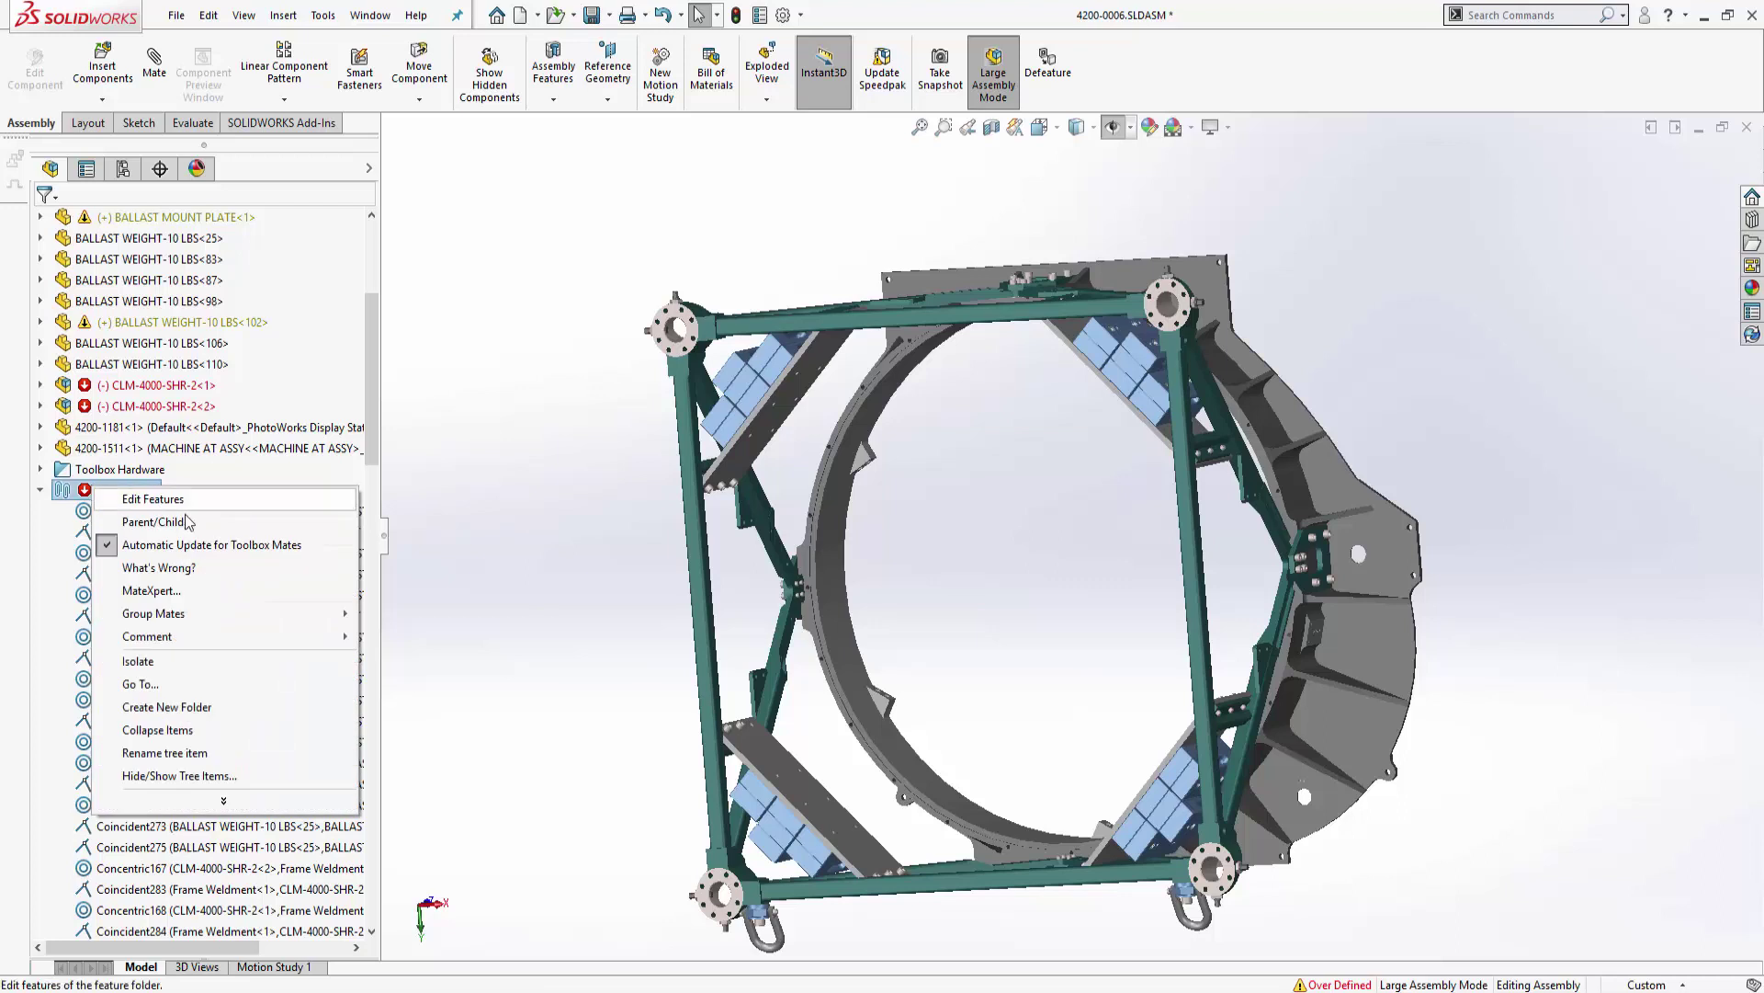
pyautogui.moveTo(236, 618)
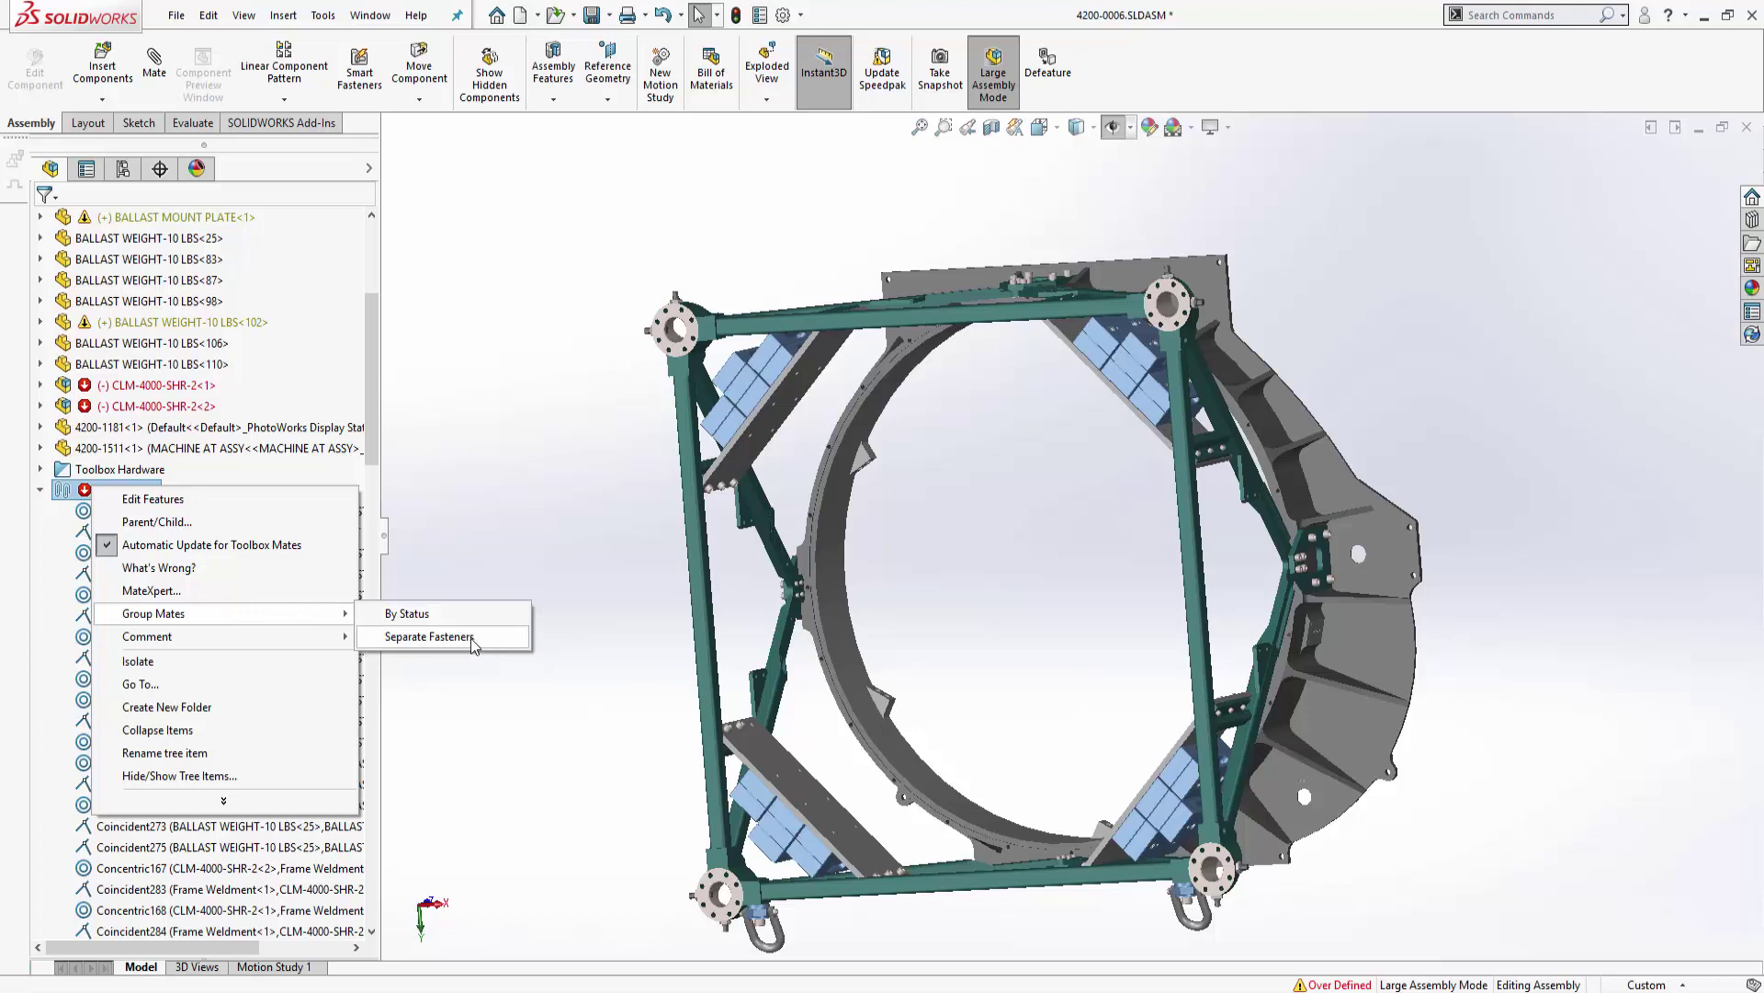
pyautogui.click(402, 620)
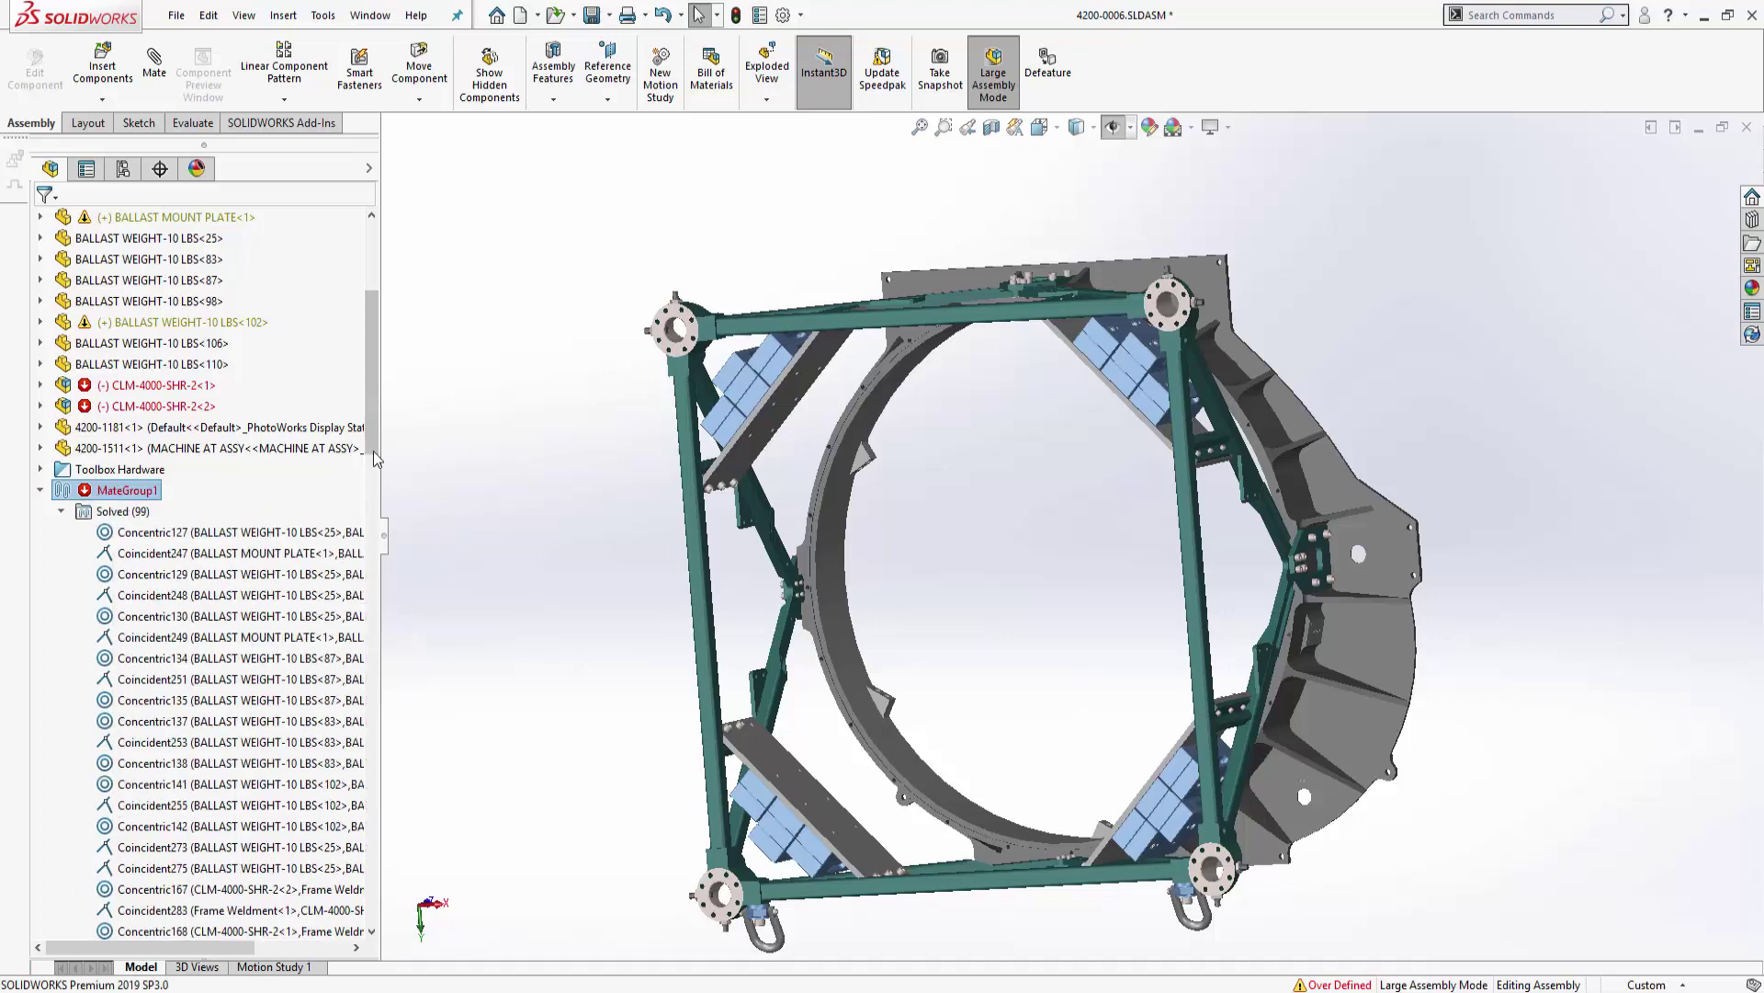
# Collapse the Solved, Errors, Over Defined, Suppressed, Suppressed (Missing) and Inactive (Fixed) folders to review them
pyautogui.scroll(-2, 375, 457)
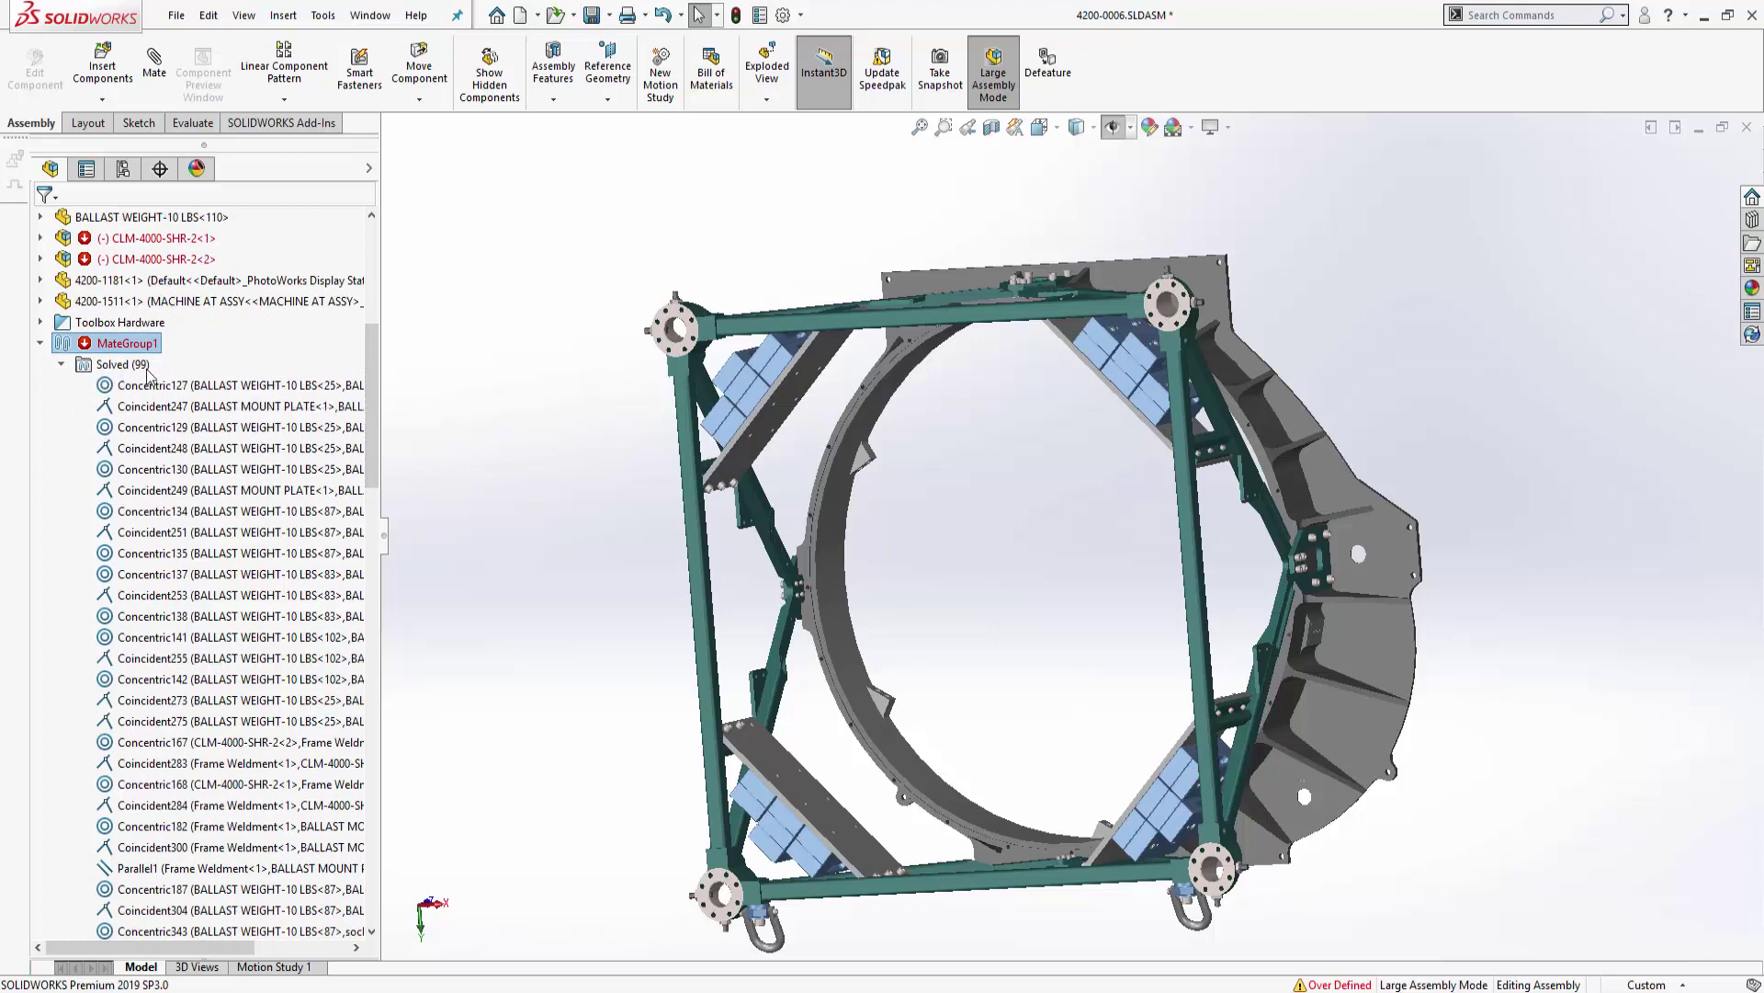
pyautogui.click(62, 364)
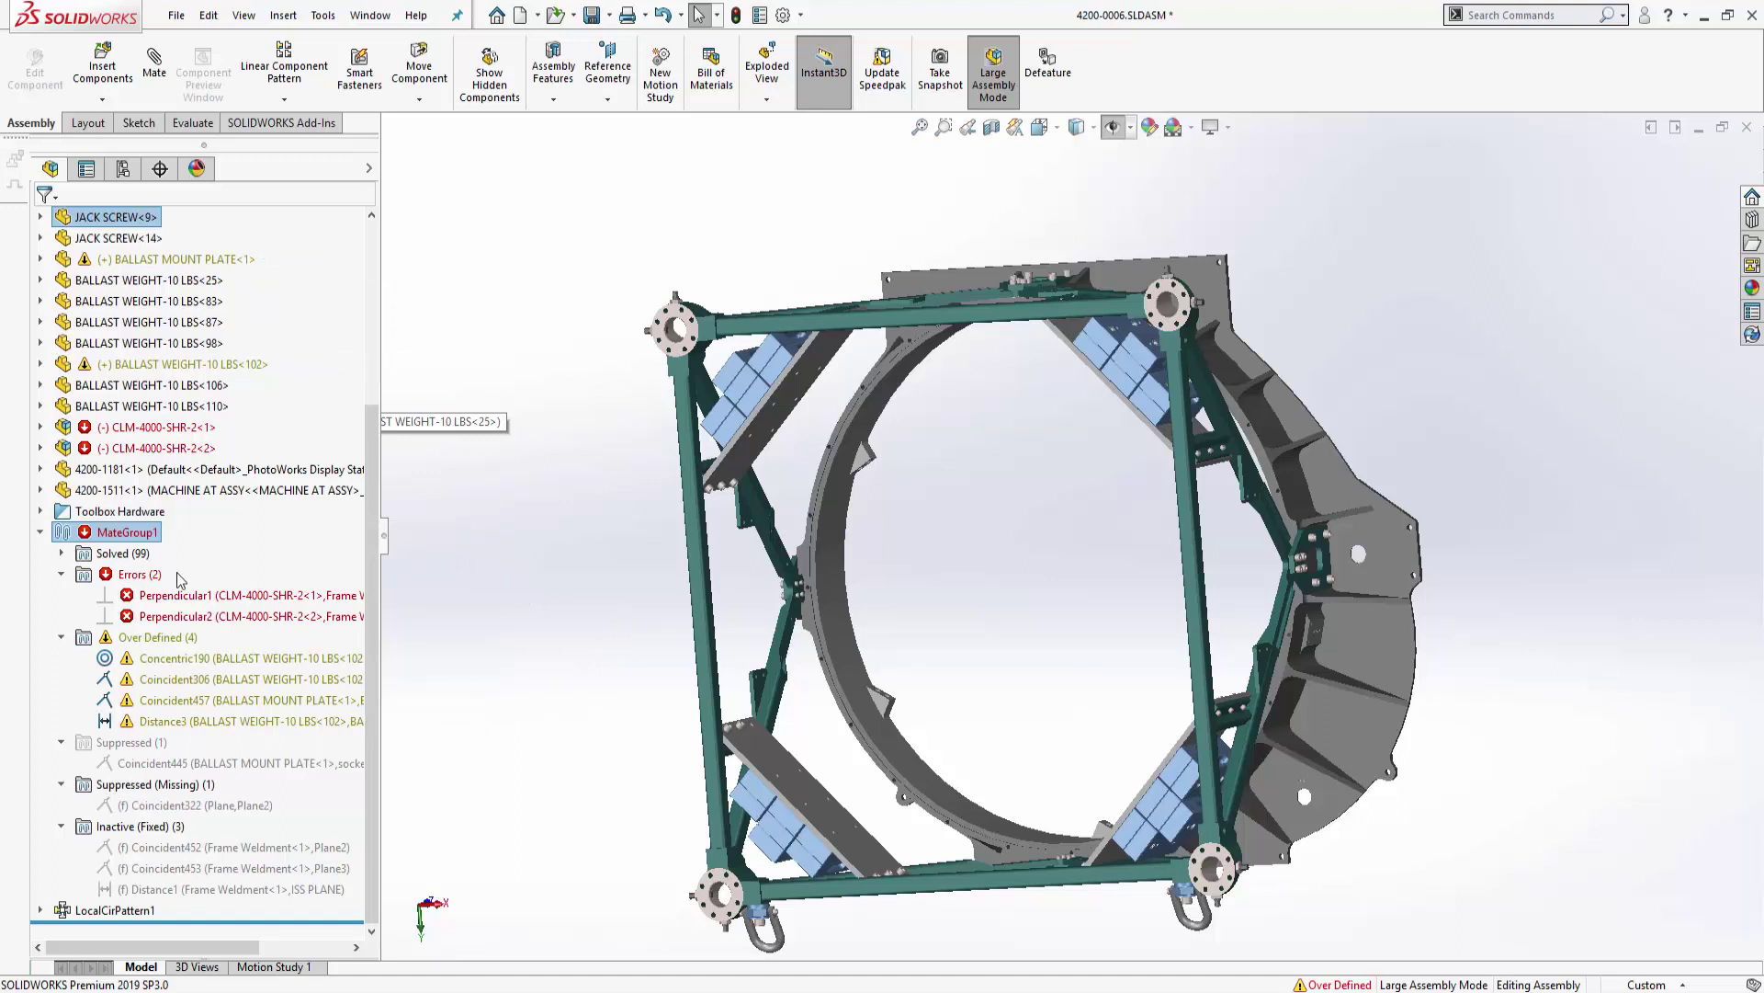
pyautogui.click(61, 575)
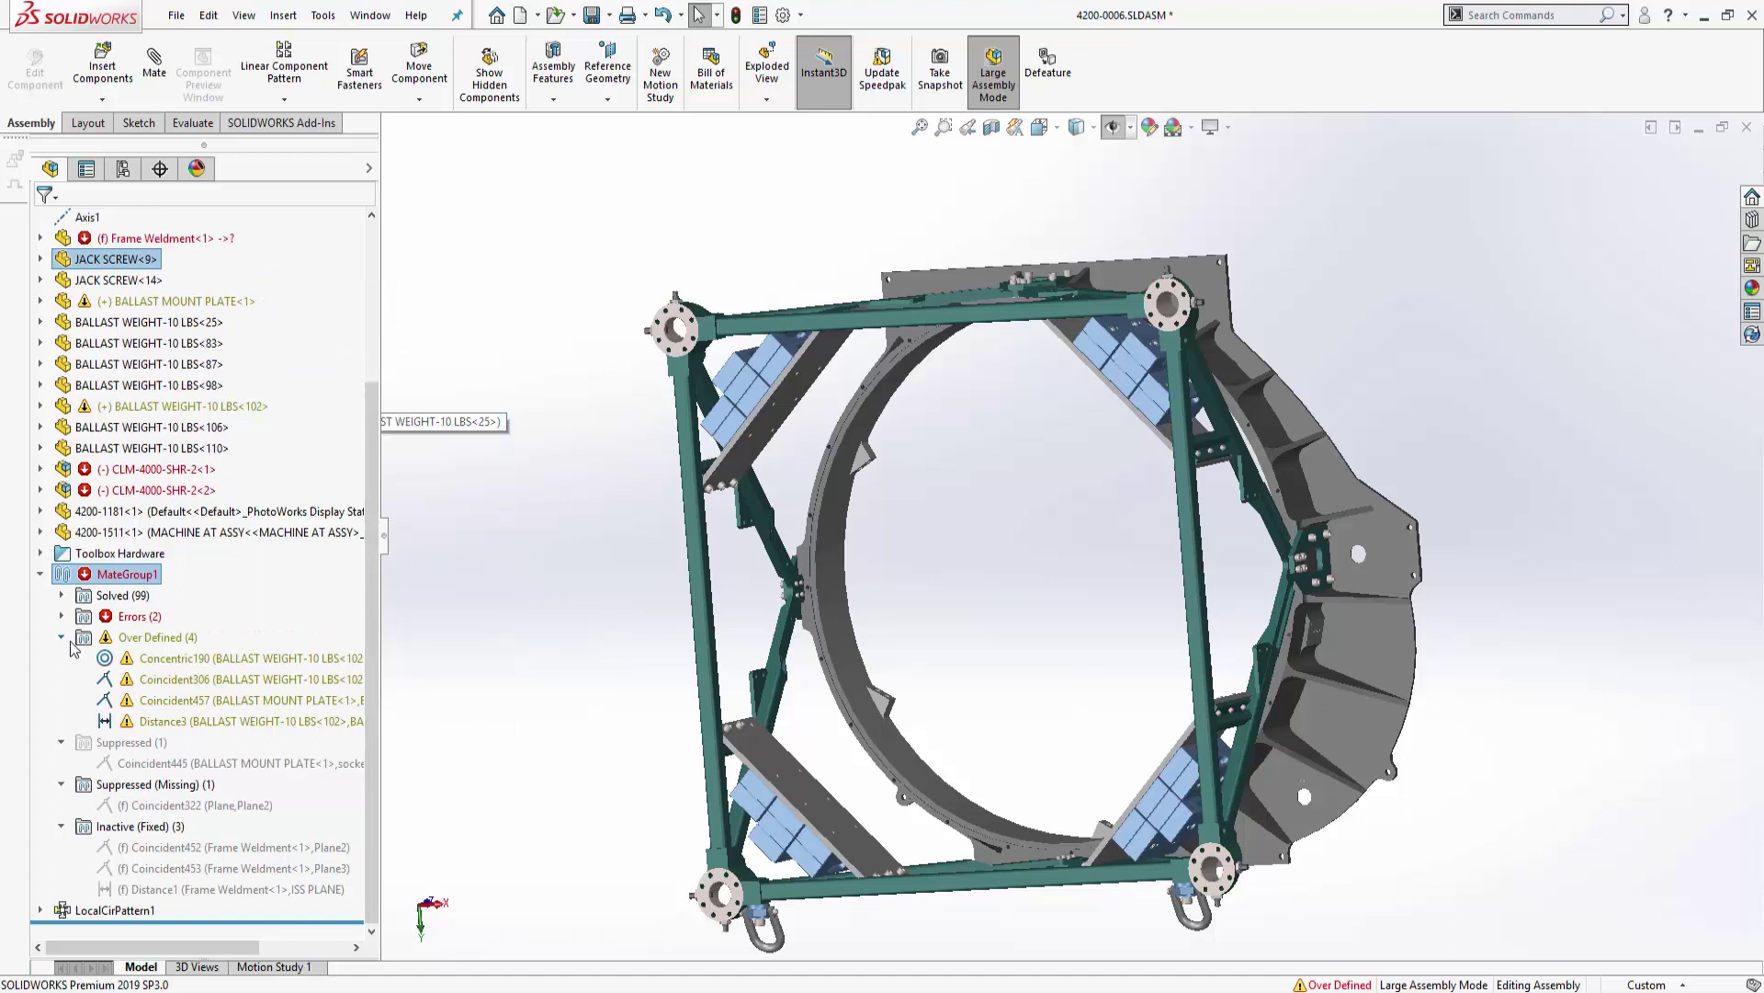
pyautogui.click(61, 638)
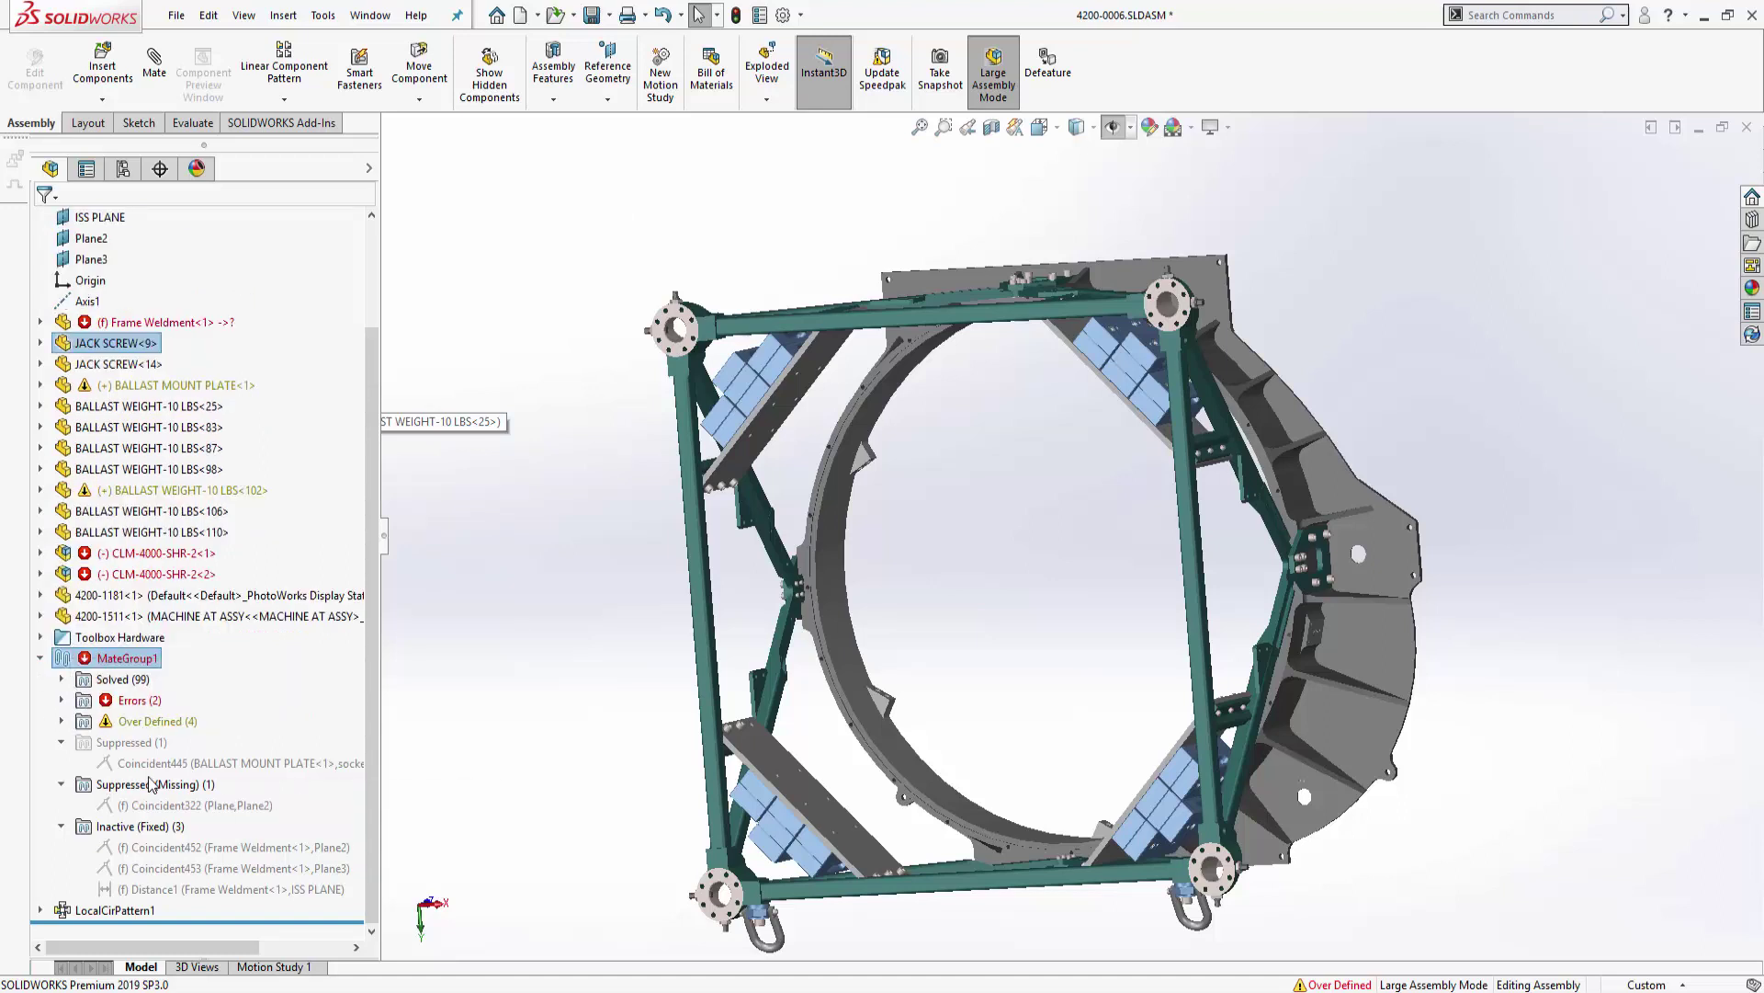
pyautogui.click(62, 742)
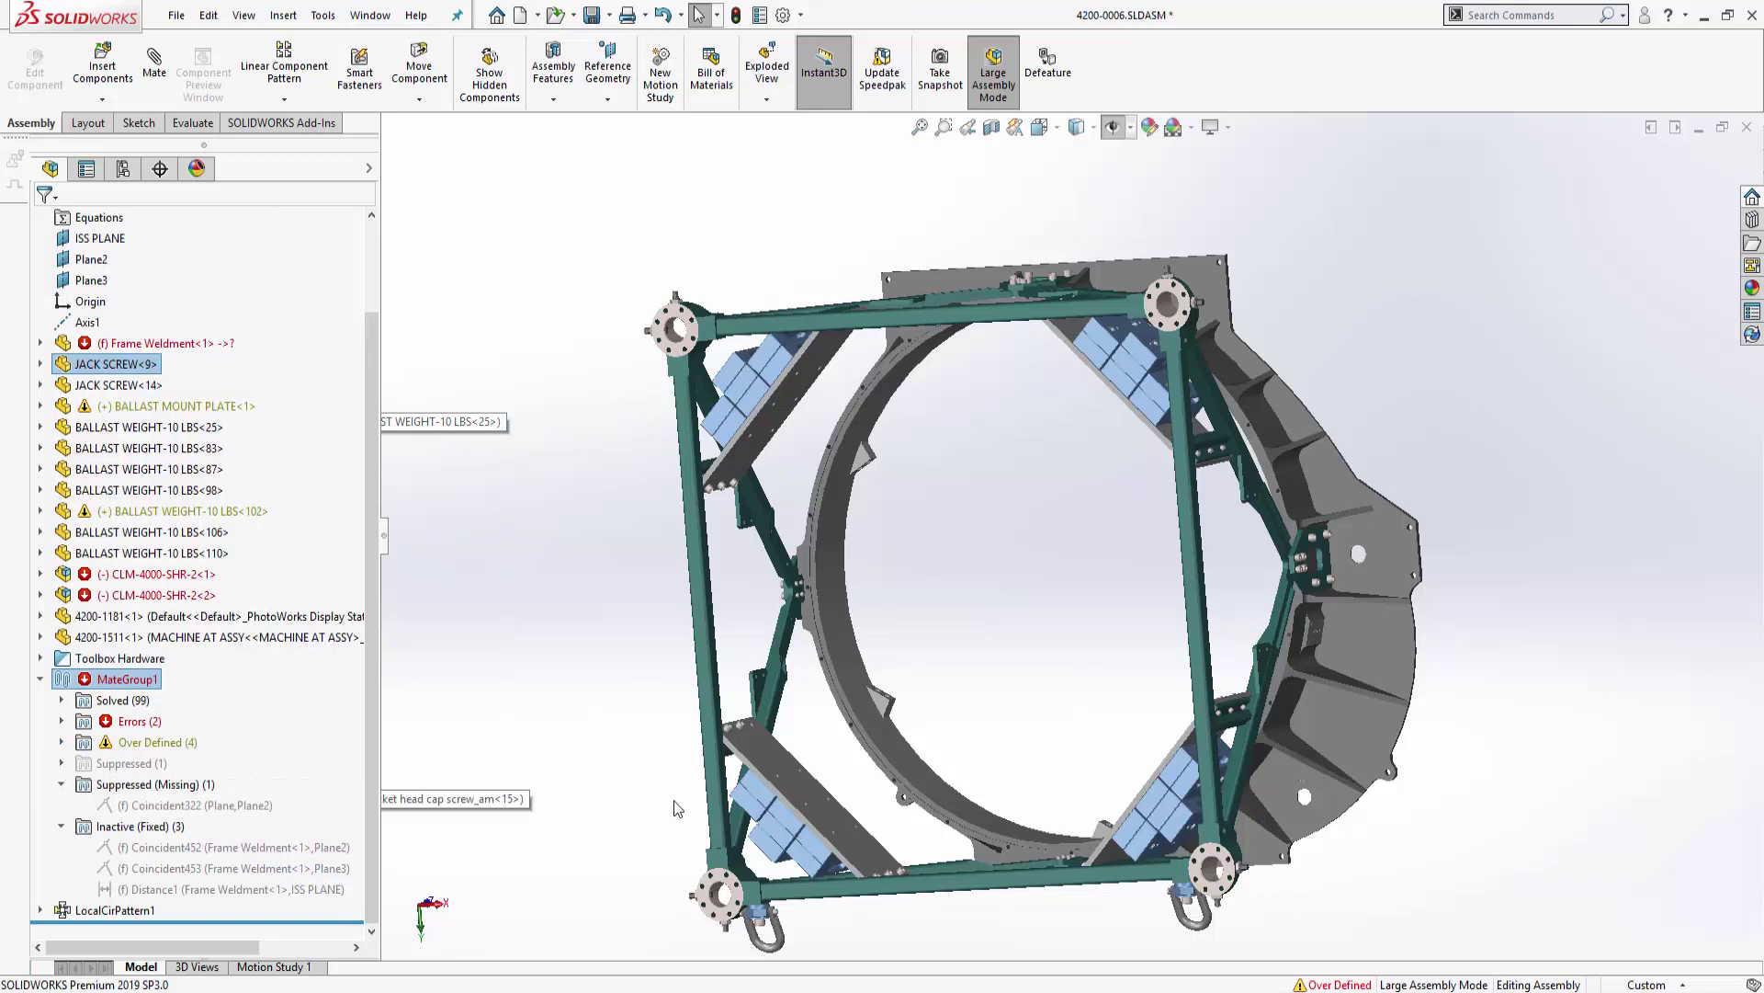
pyautogui.click(62, 785)
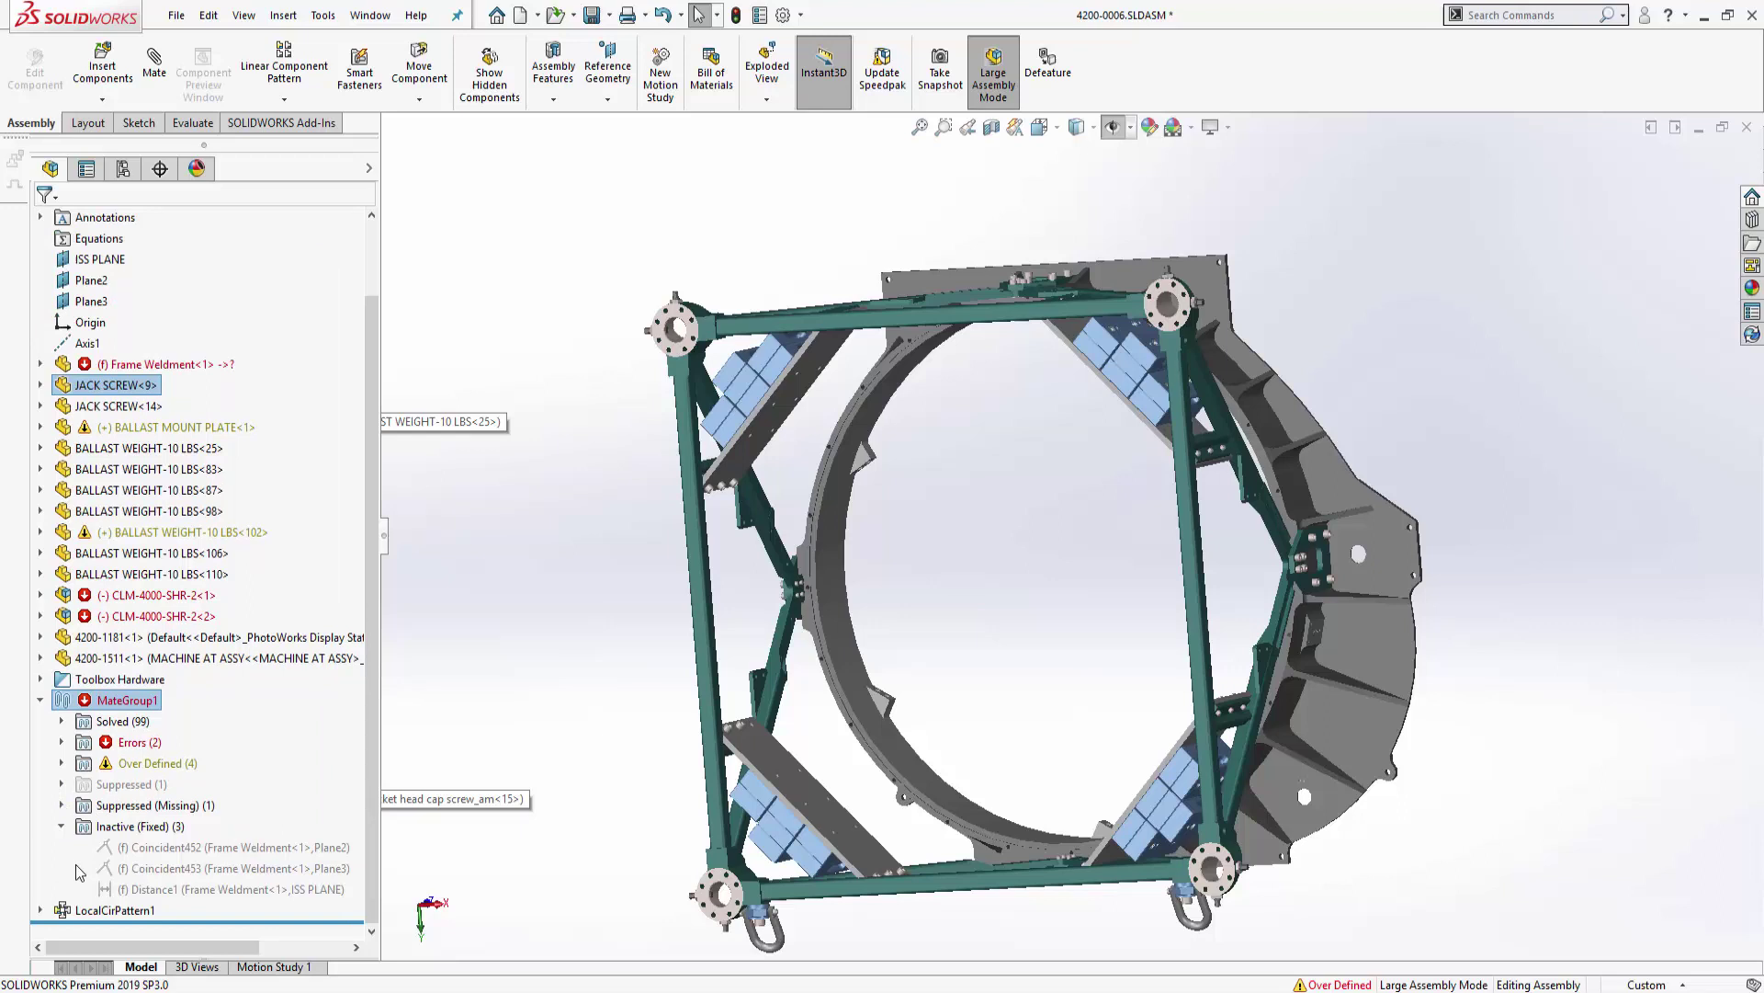
pyautogui.click(61, 827)
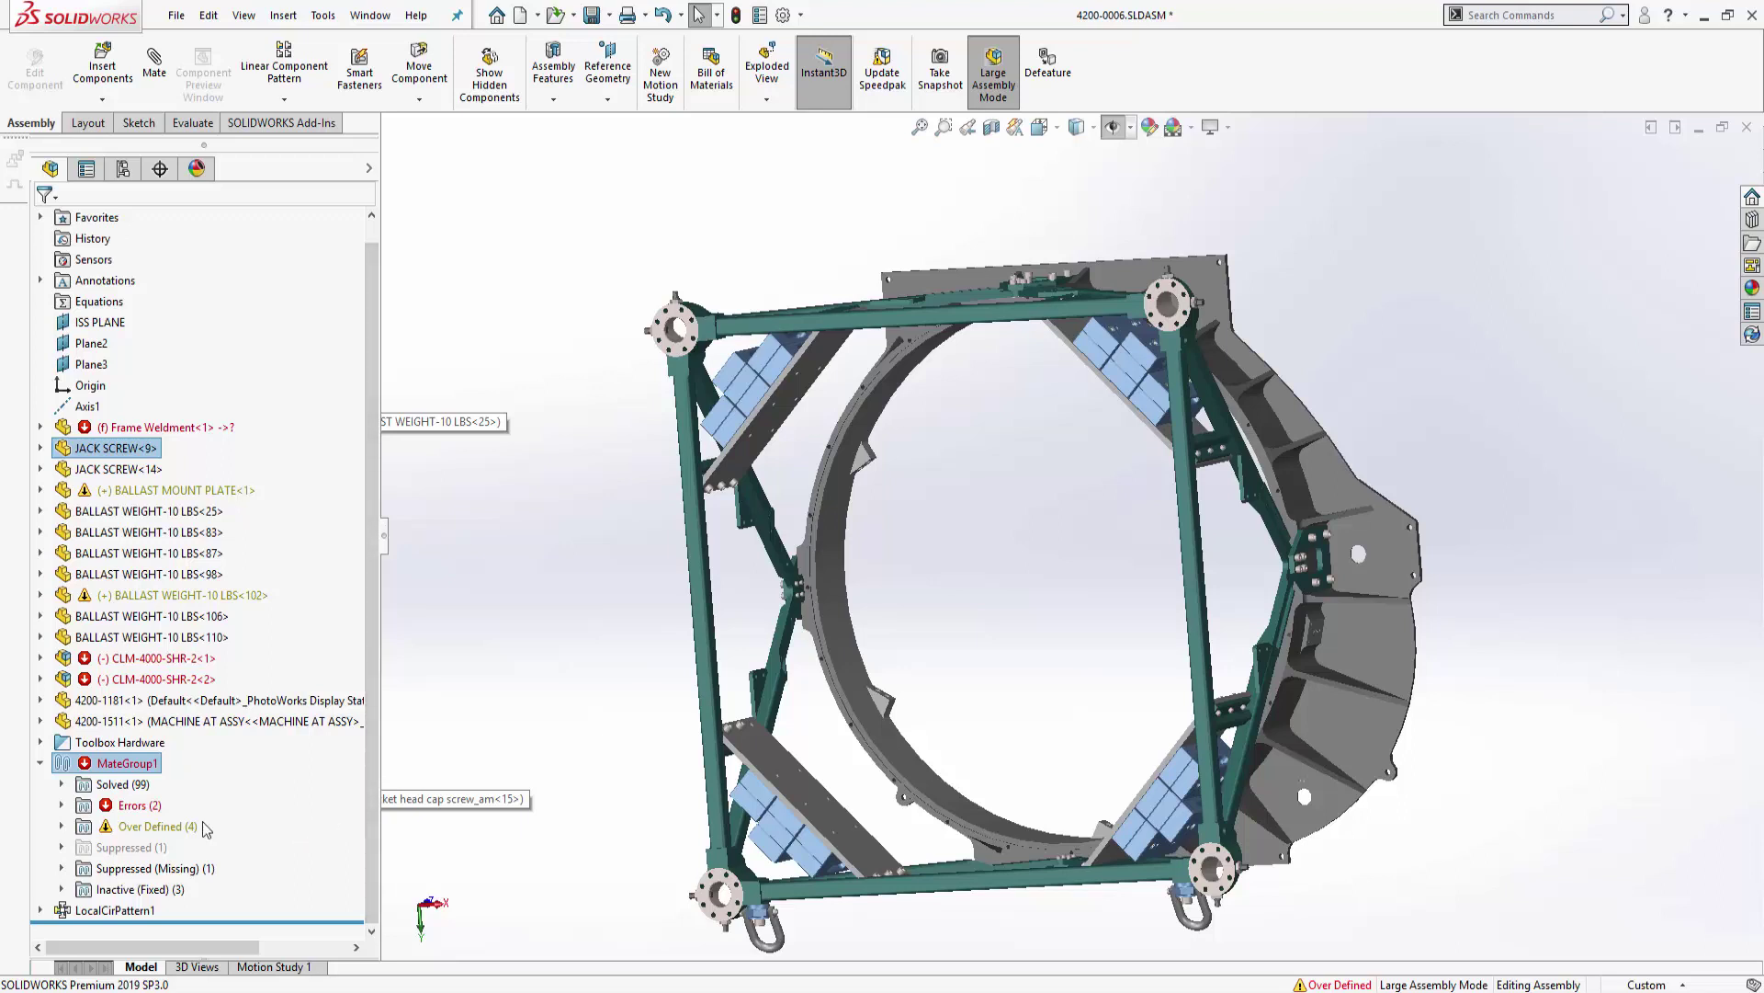
pyautogui.click(128, 806)
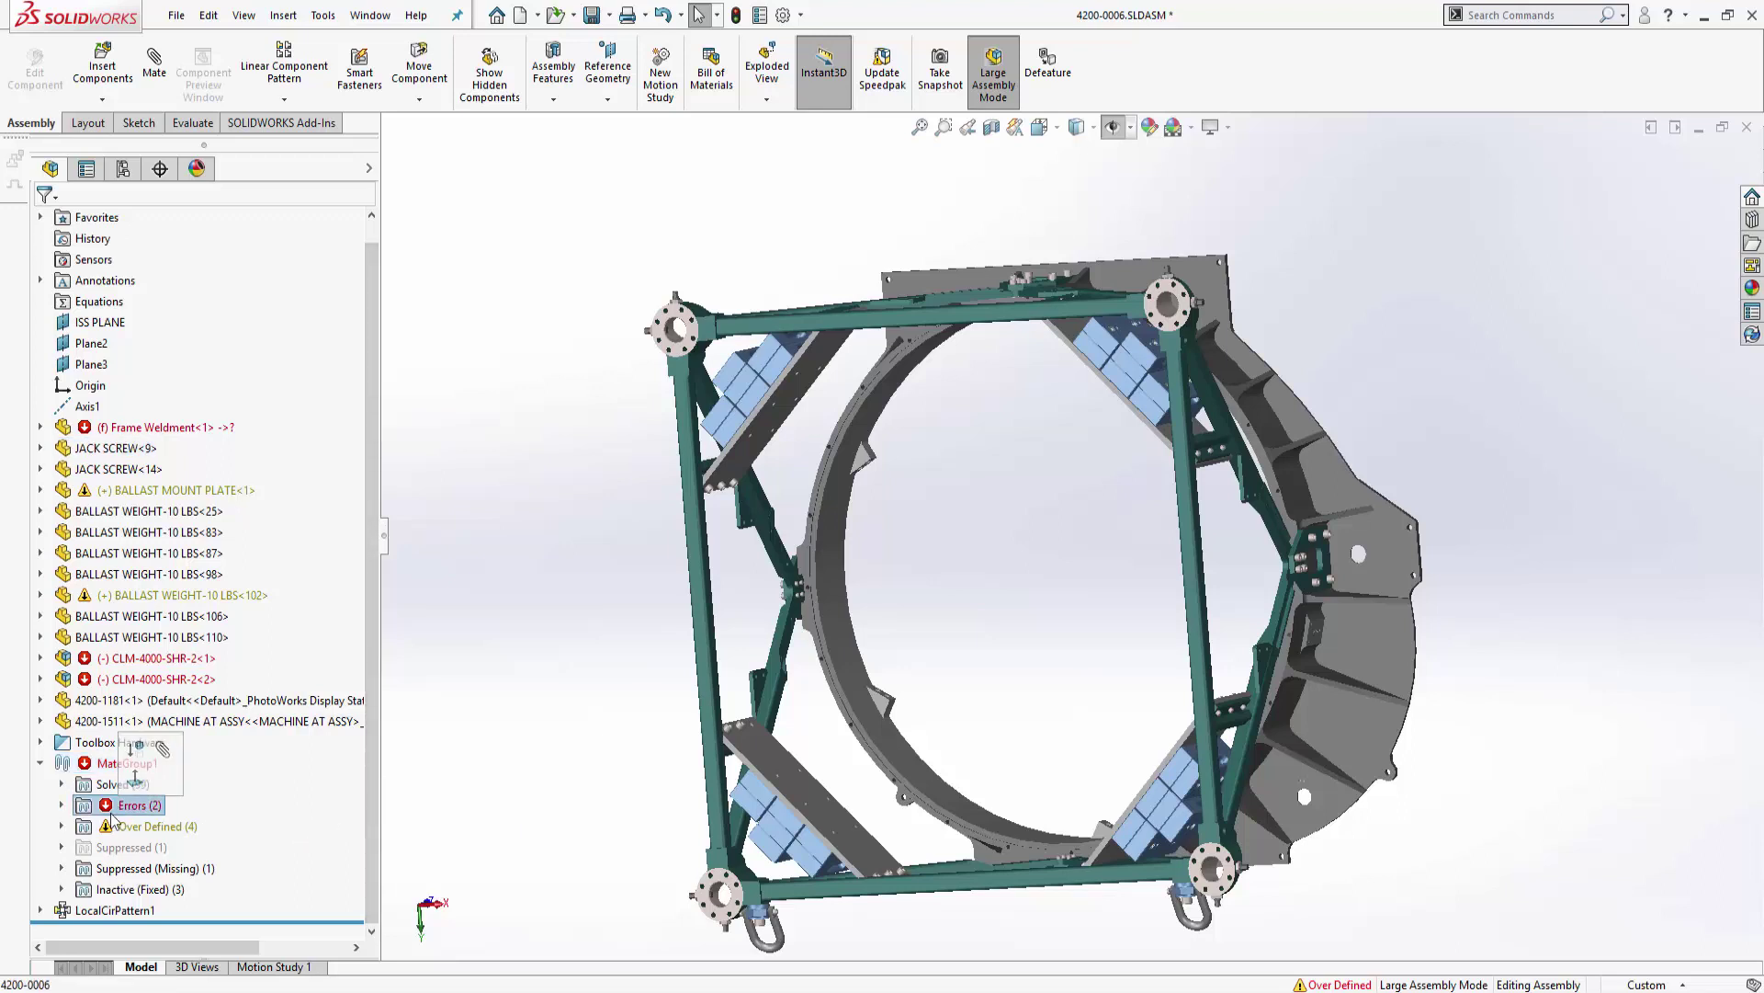
pyautogui.click(138, 867)
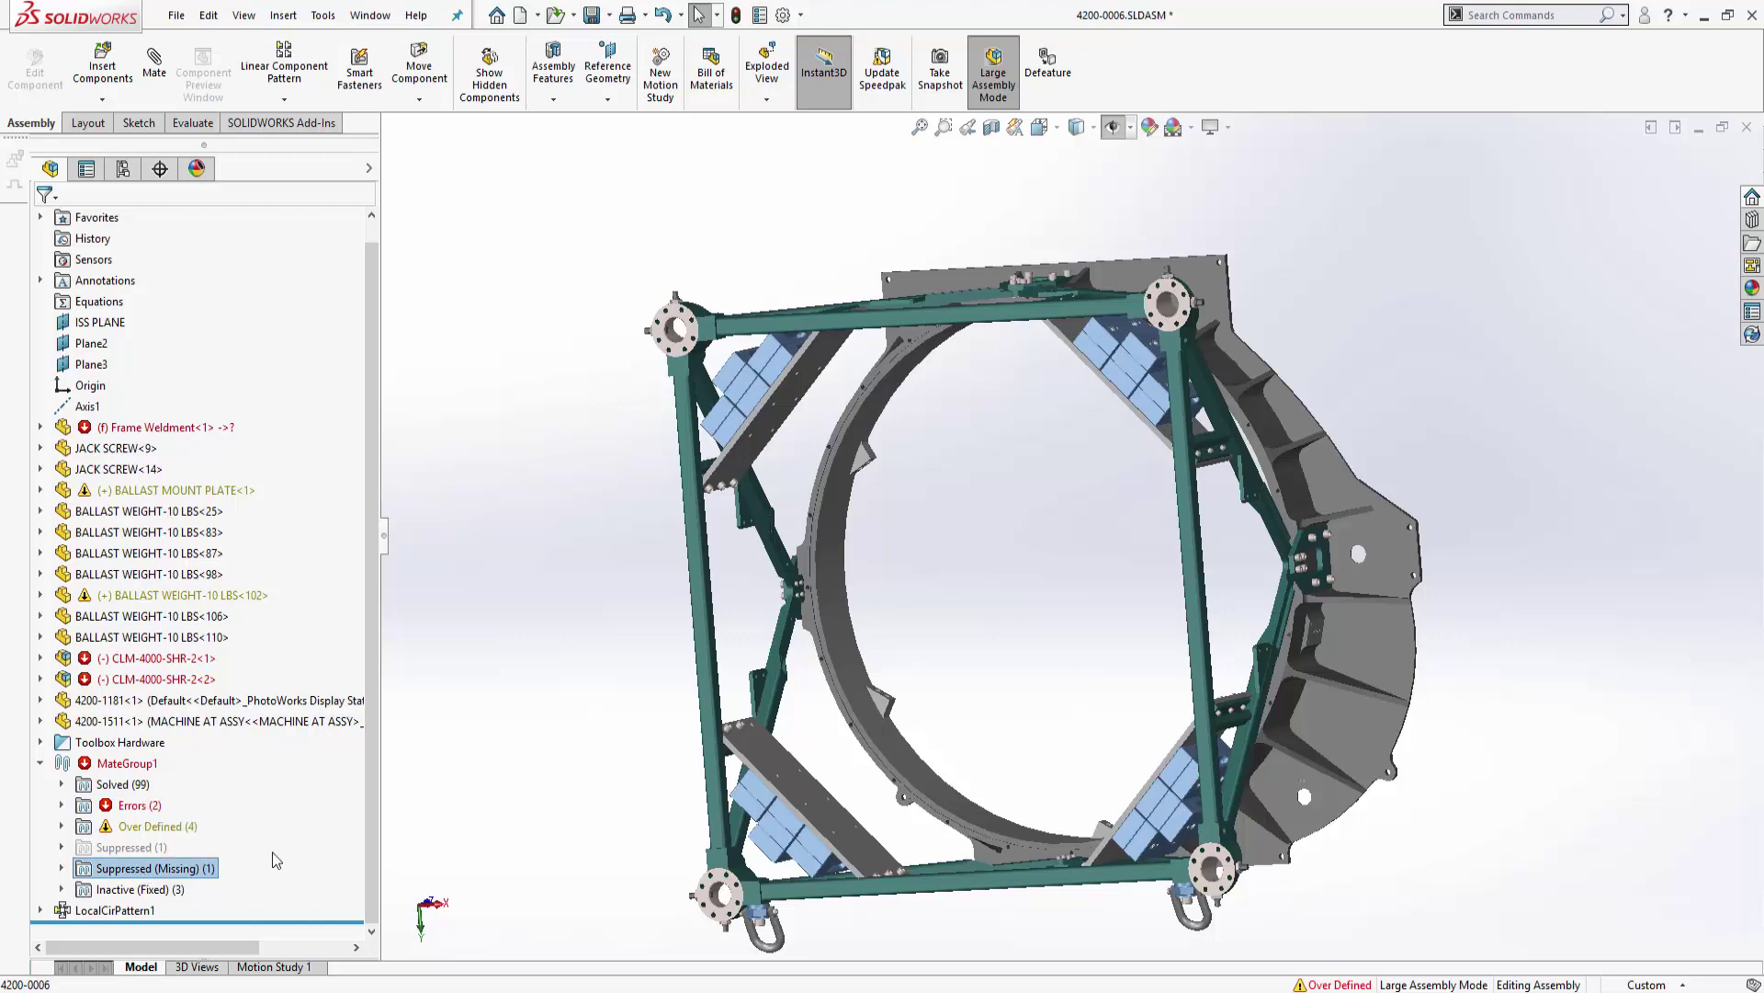
# Re-expand Solved (99) and separate fastener mates into a Fasteners folder of 59 mates
pyautogui.click(62, 784)
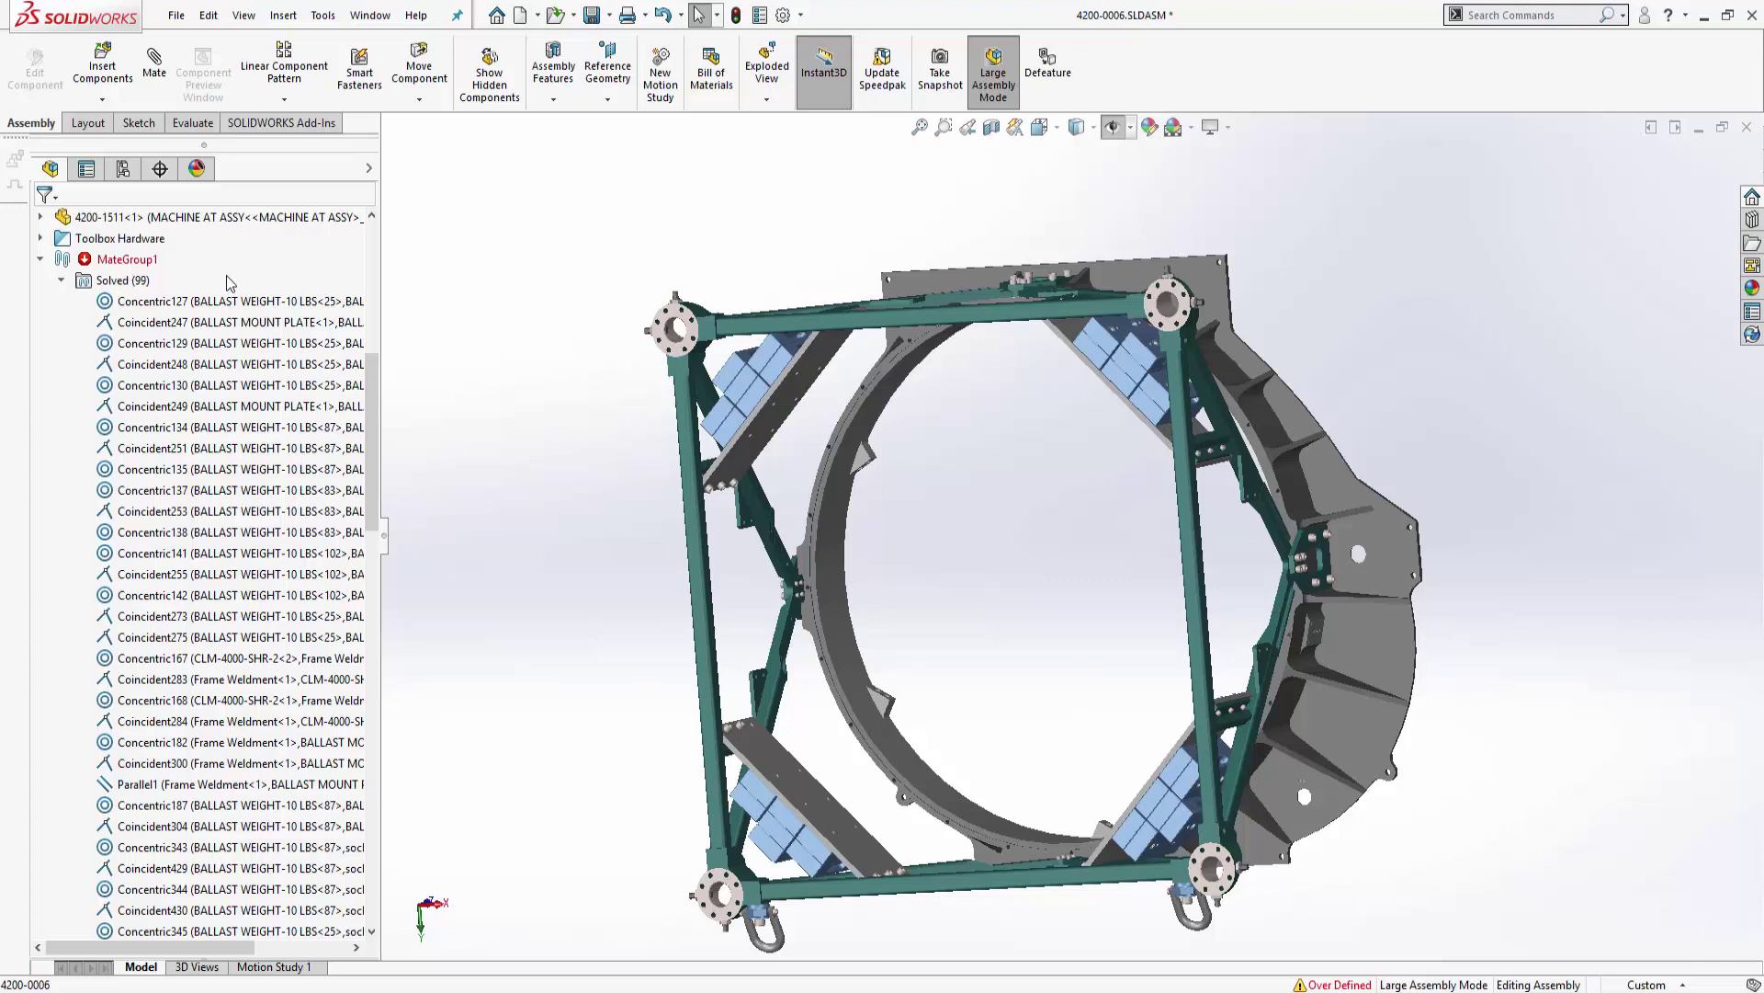
pyautogui.rightClick(133, 262)
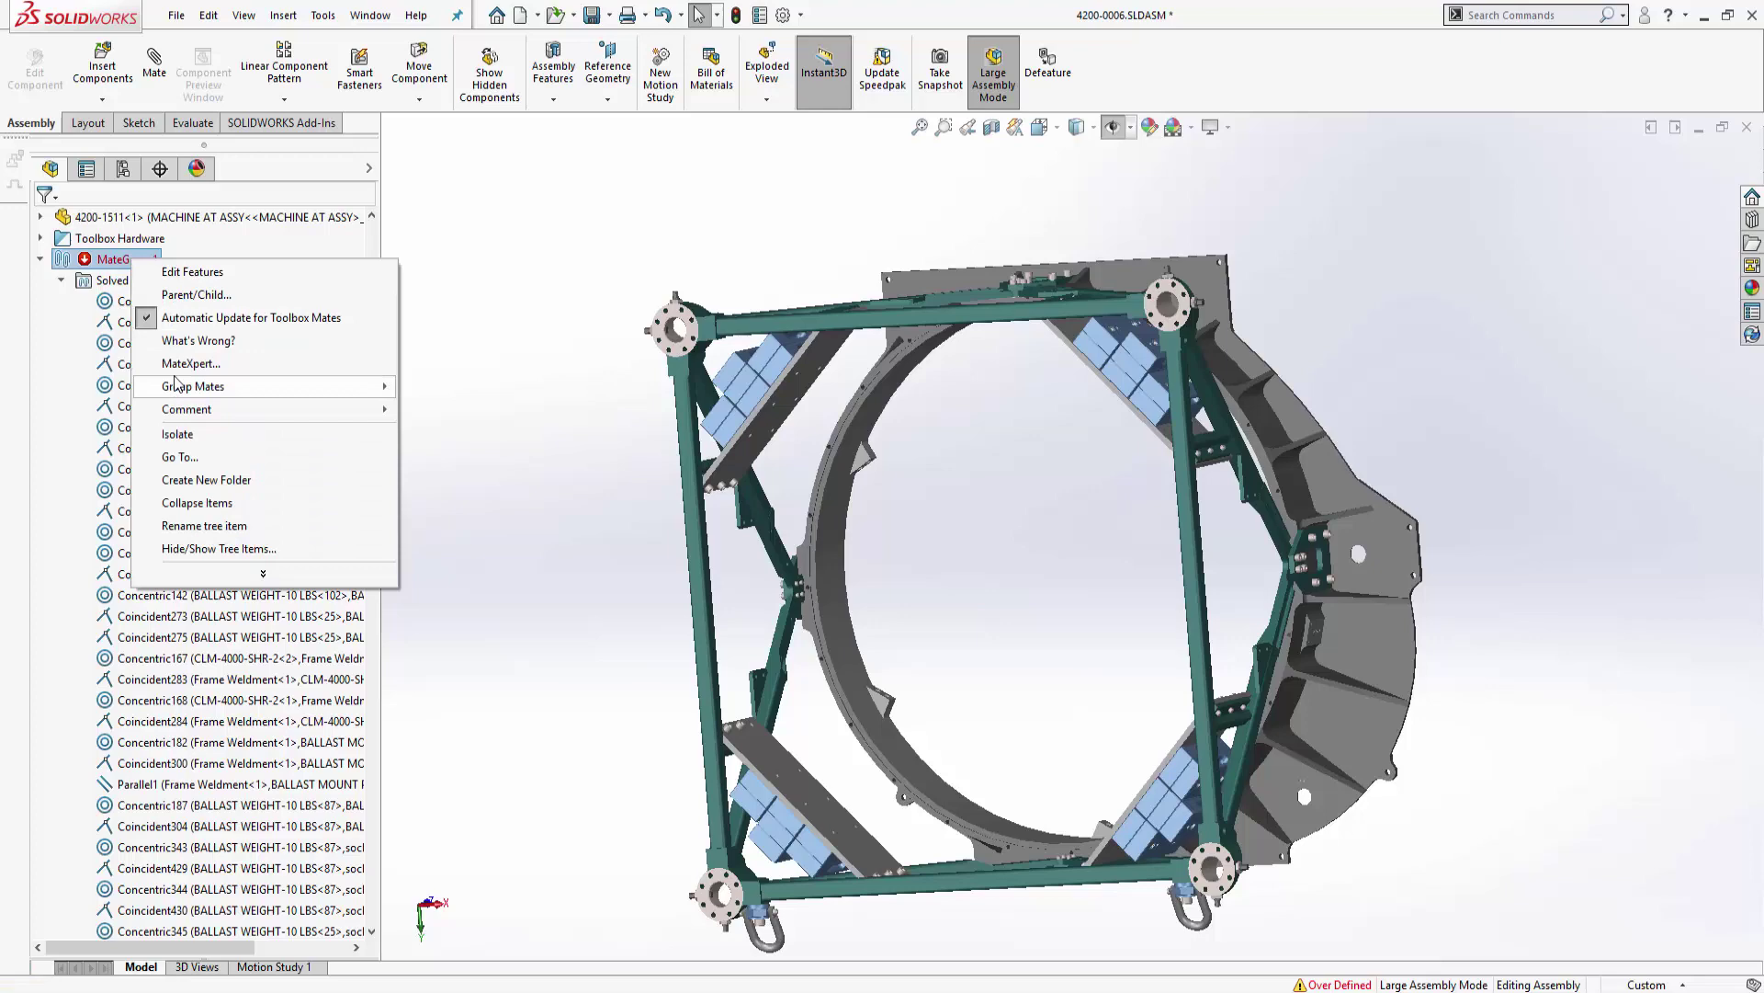
pyautogui.moveTo(212, 392)
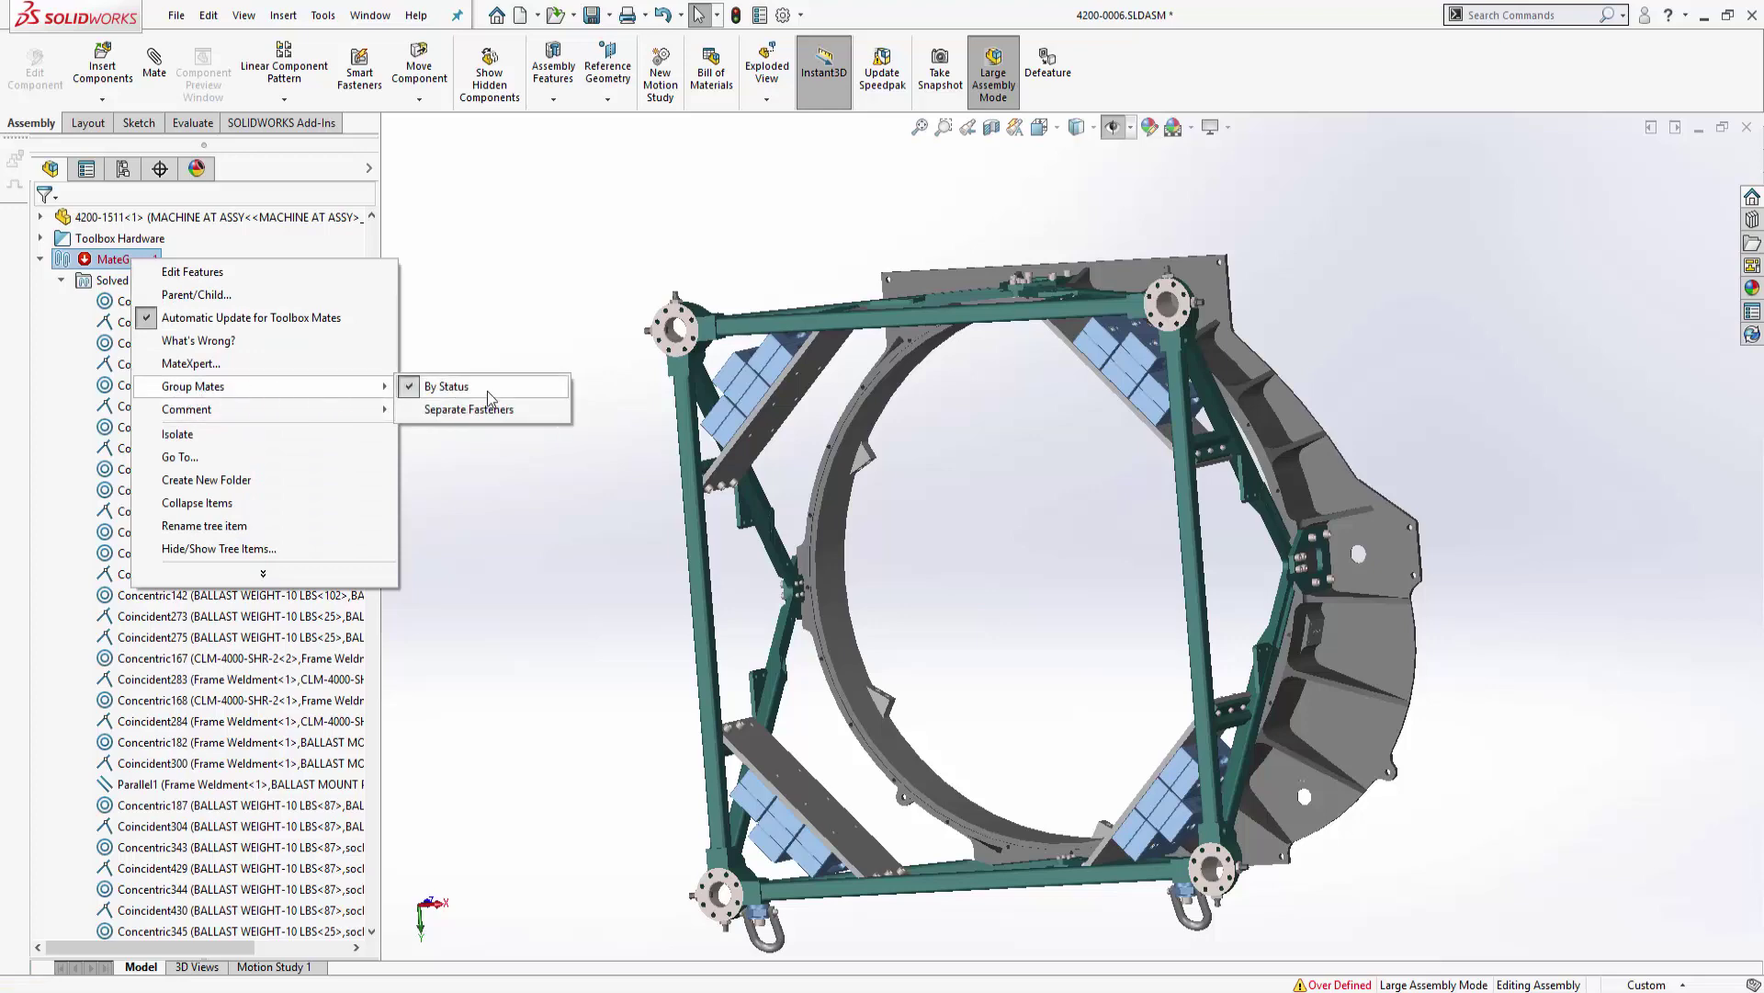
pyautogui.click(495, 413)
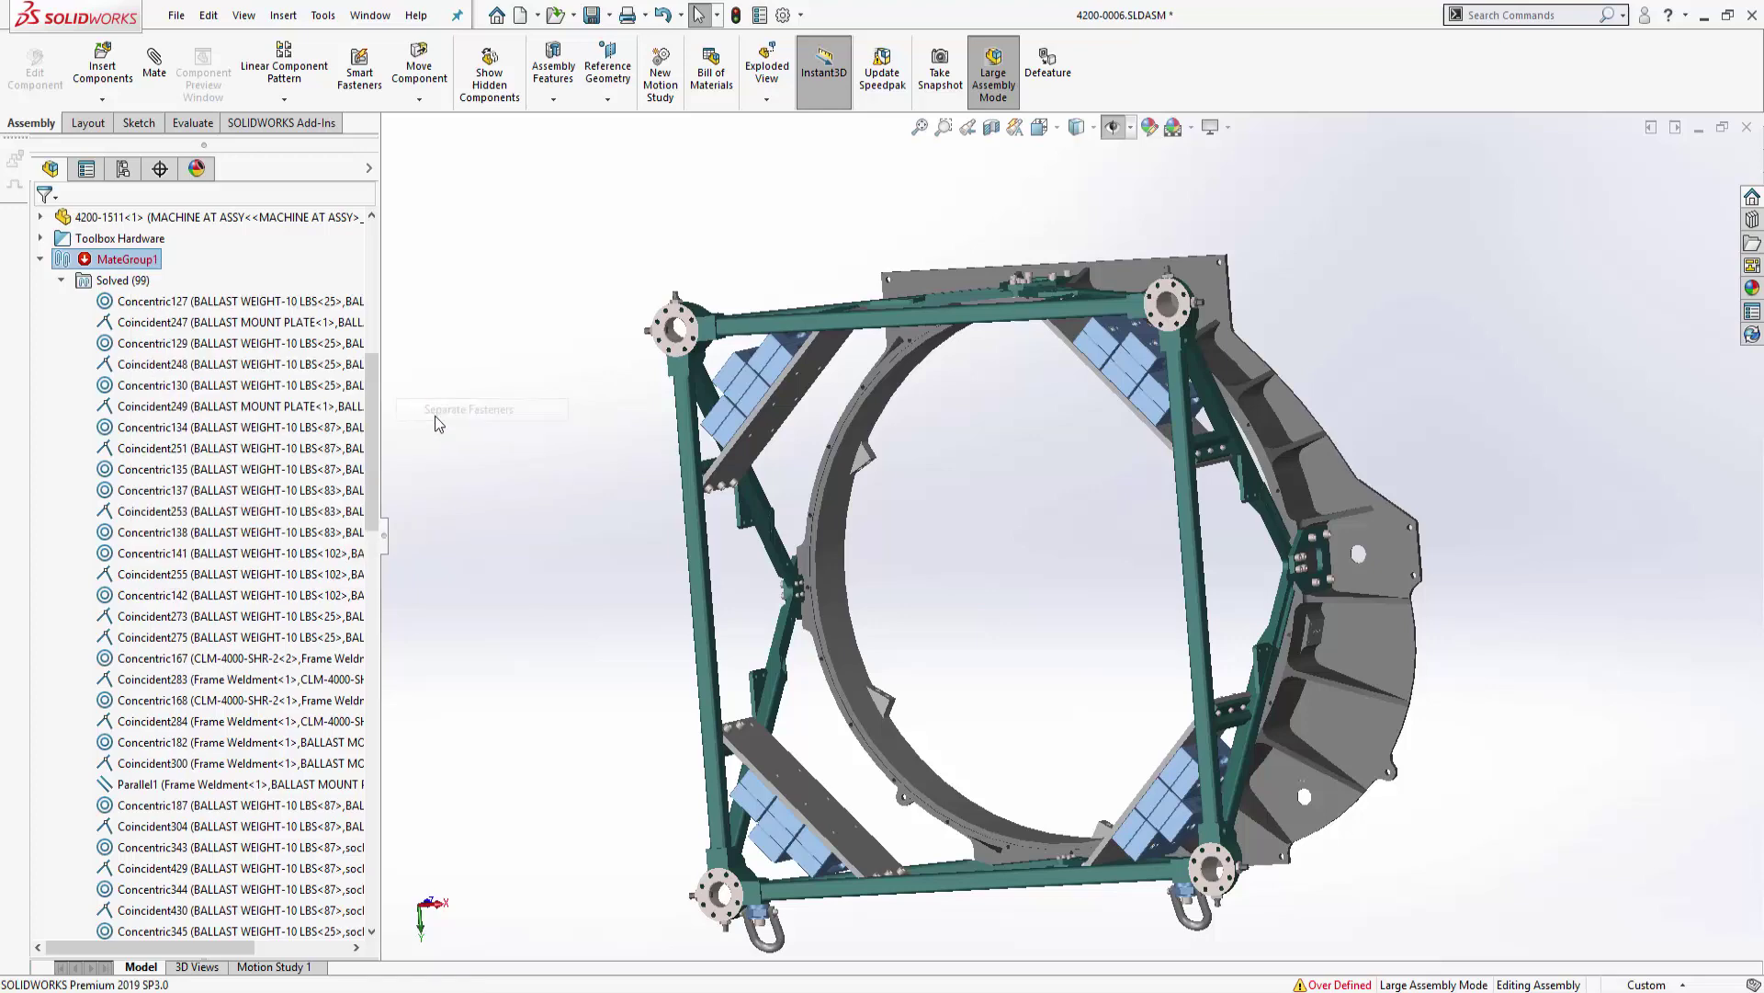
pyautogui.moveTo(375, 380); pyautogui.dragTo(371, 538)
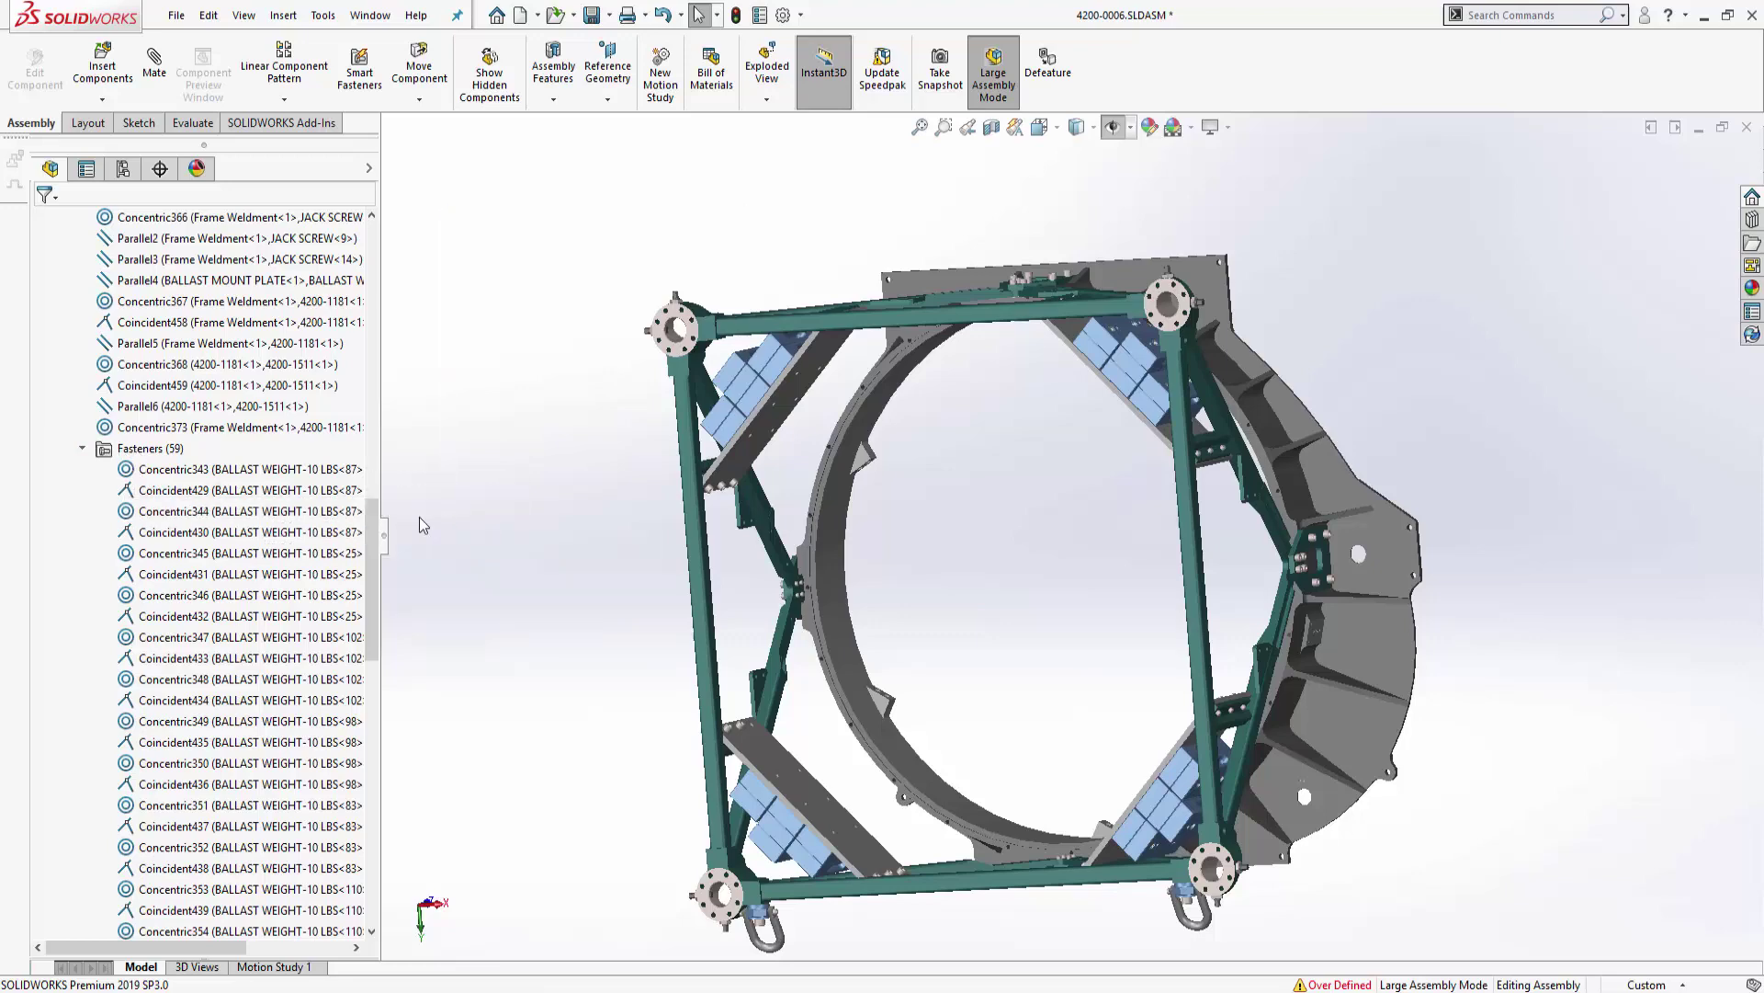
pyautogui.moveTo(372, 551); pyautogui.dragTo(360, 805)
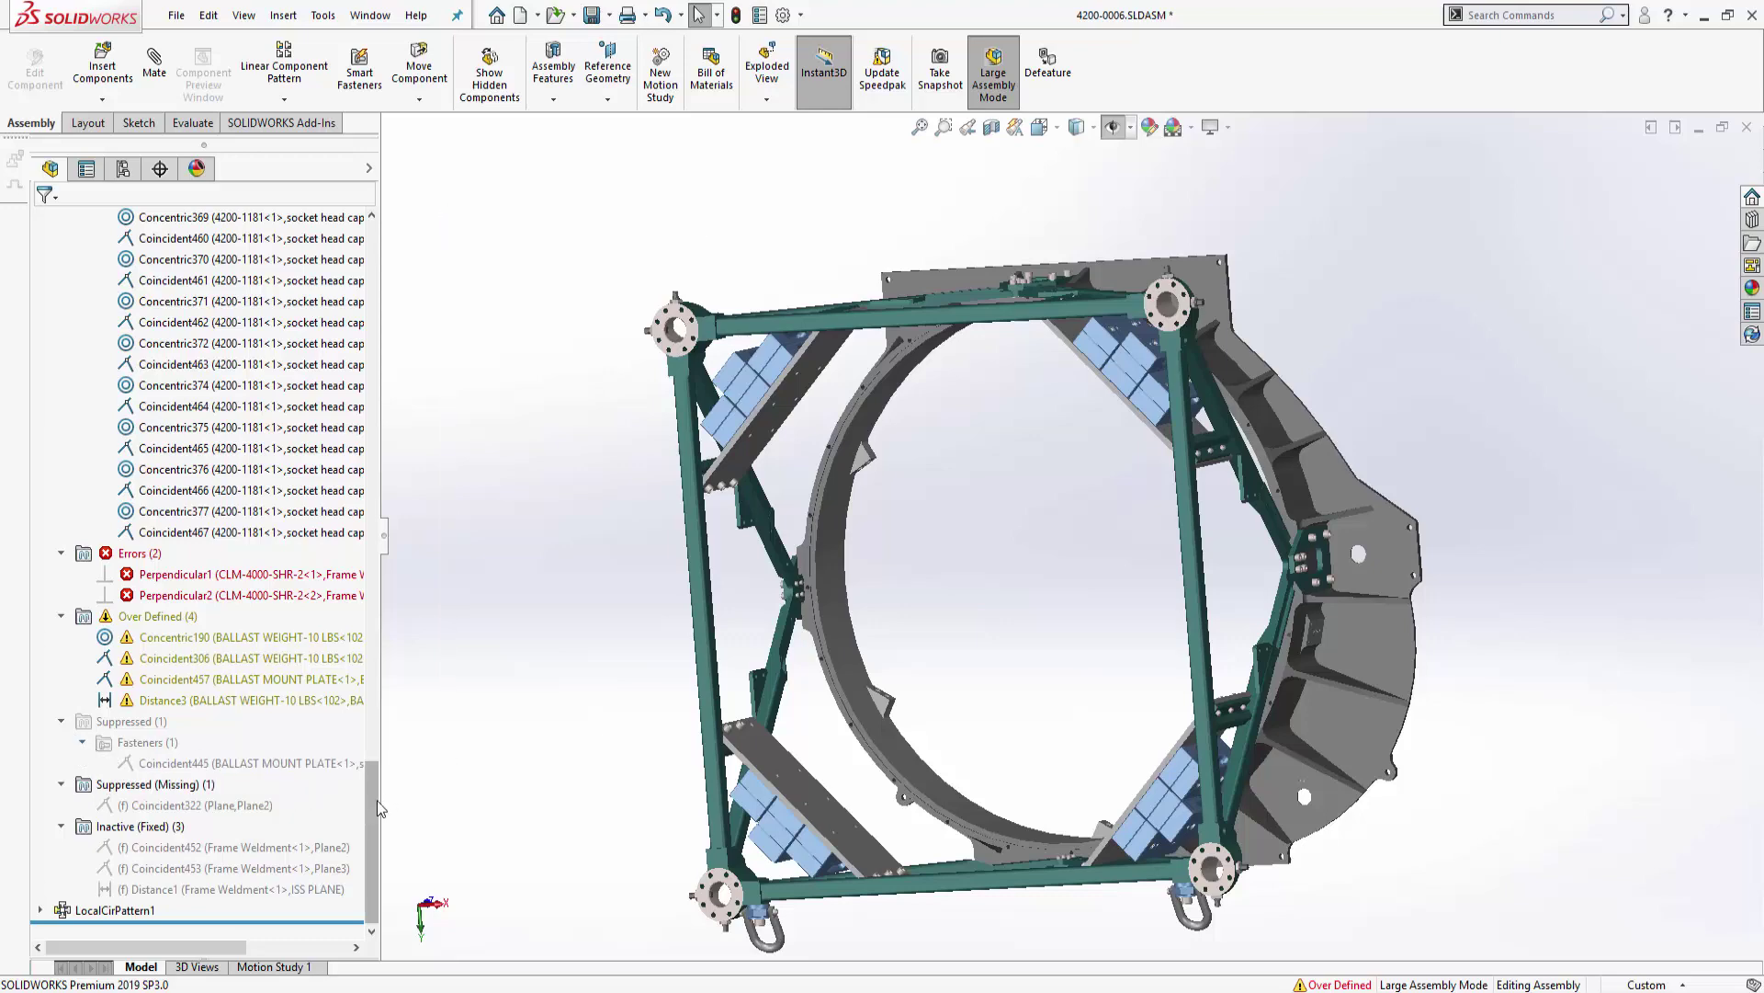
pyautogui.moveTo(371, 803); pyautogui.dragTo(388, 391)
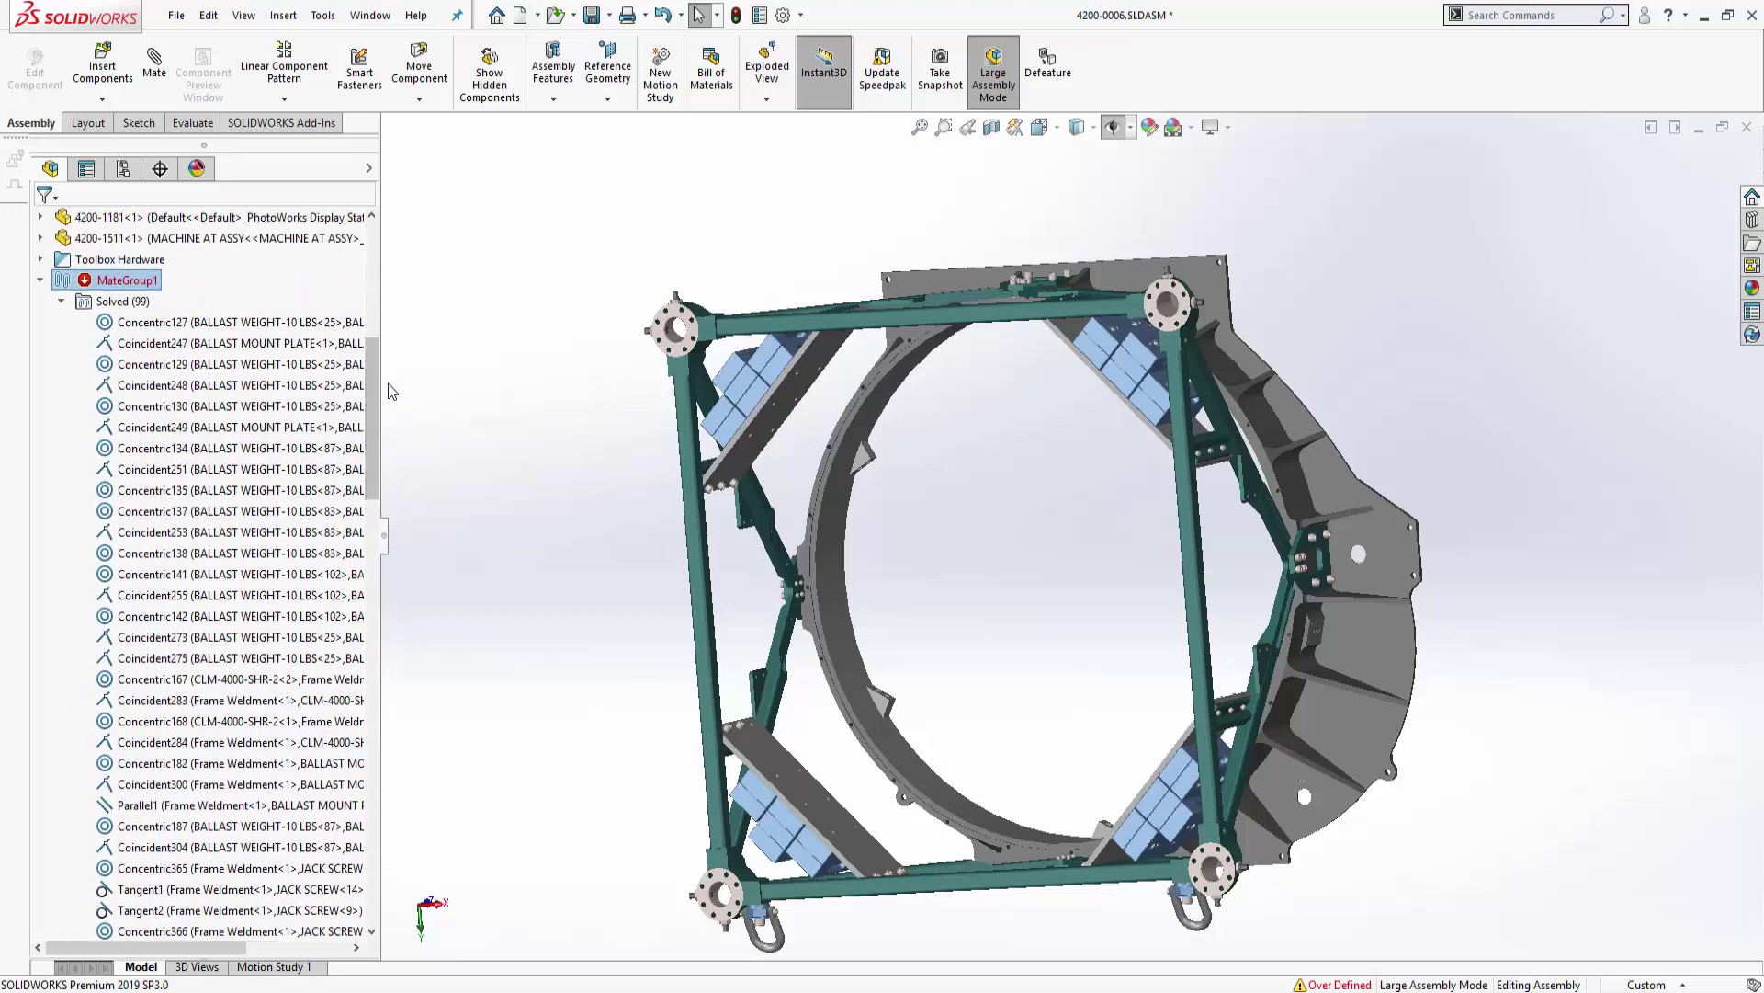